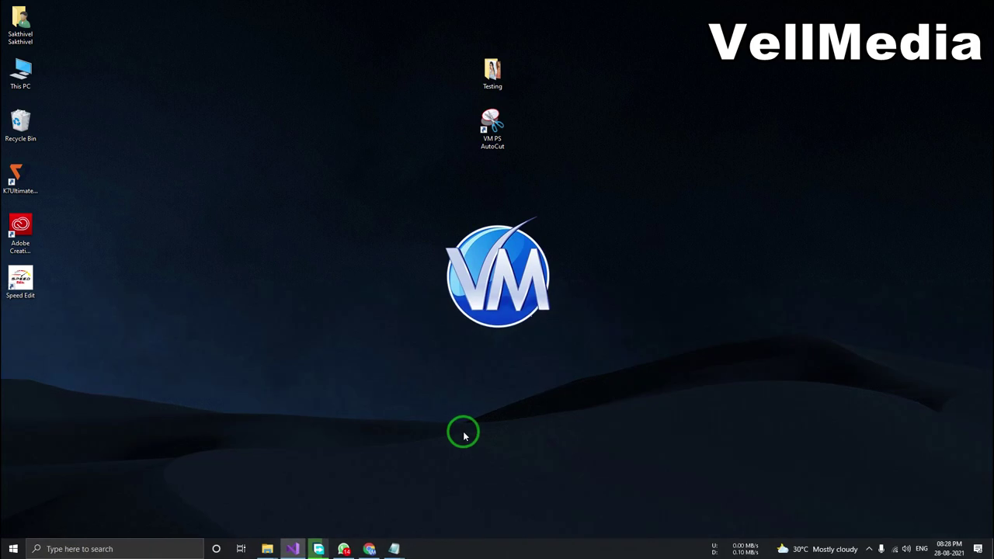
- Open the Testing folder and preview 818800.jpg in Photos, then close the preview
left_click(483, 134)
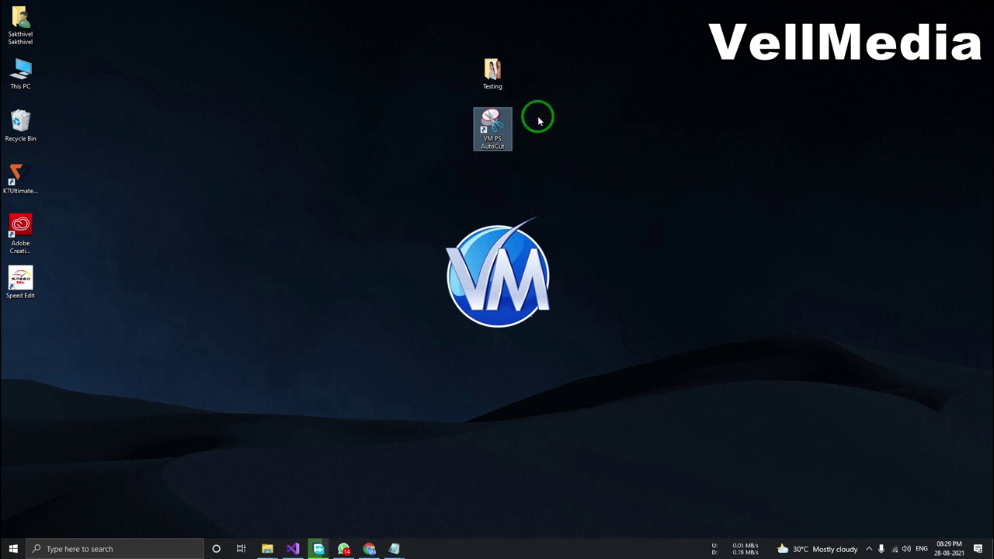
double_click(492, 72)
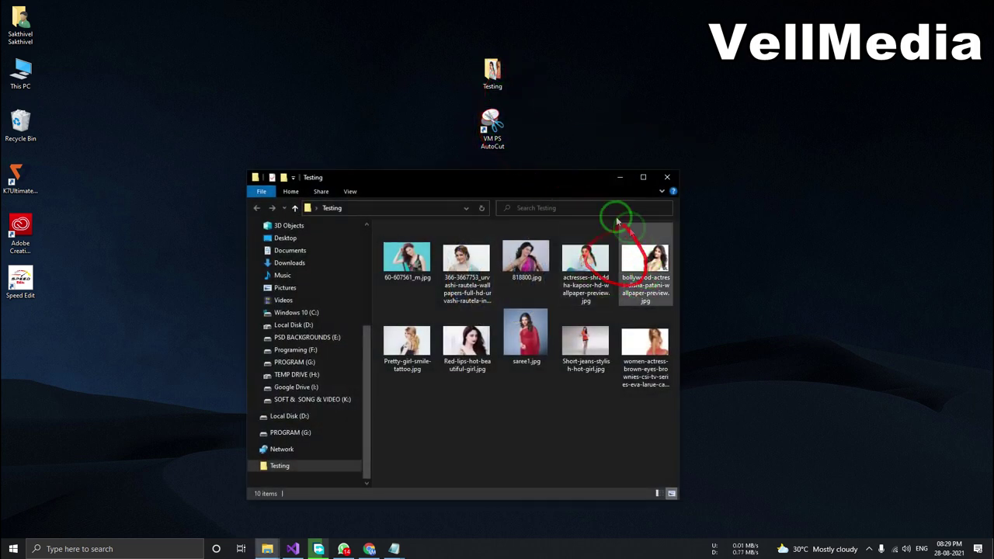
left_click_drag(590, 183, 636, 123)
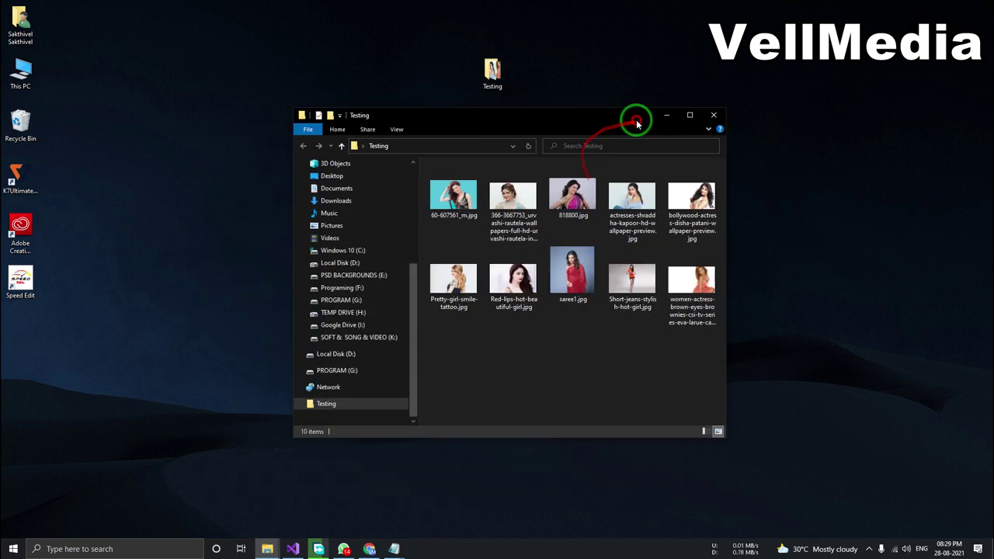
mouse_move(525, 258)
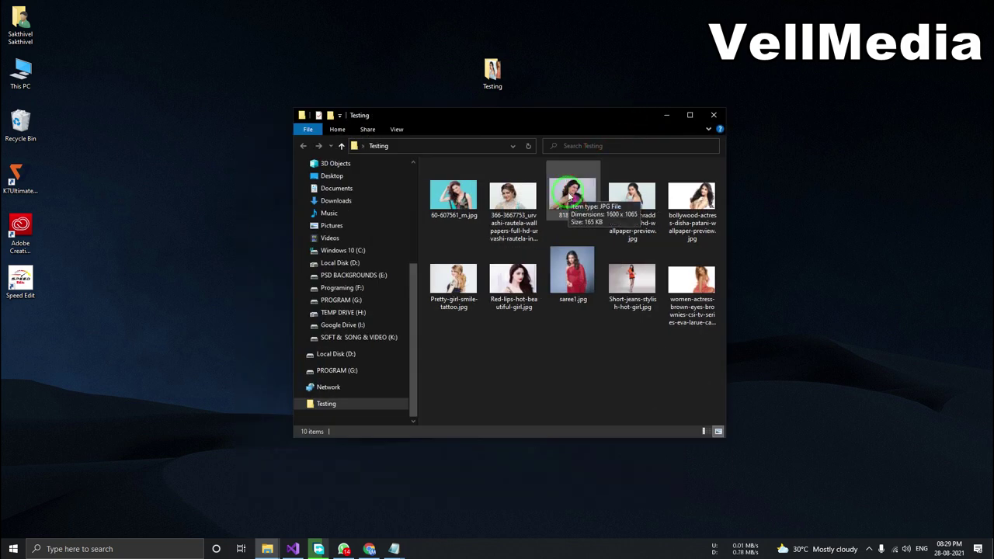
double_click(569, 199)
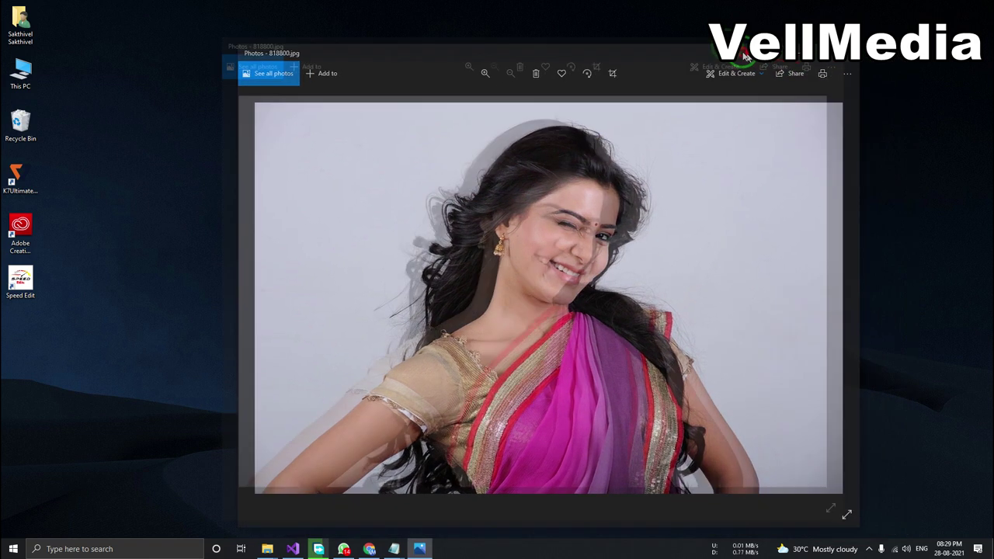
left_click_drag(804, 62, 738, 48)
left_click(827, 46)
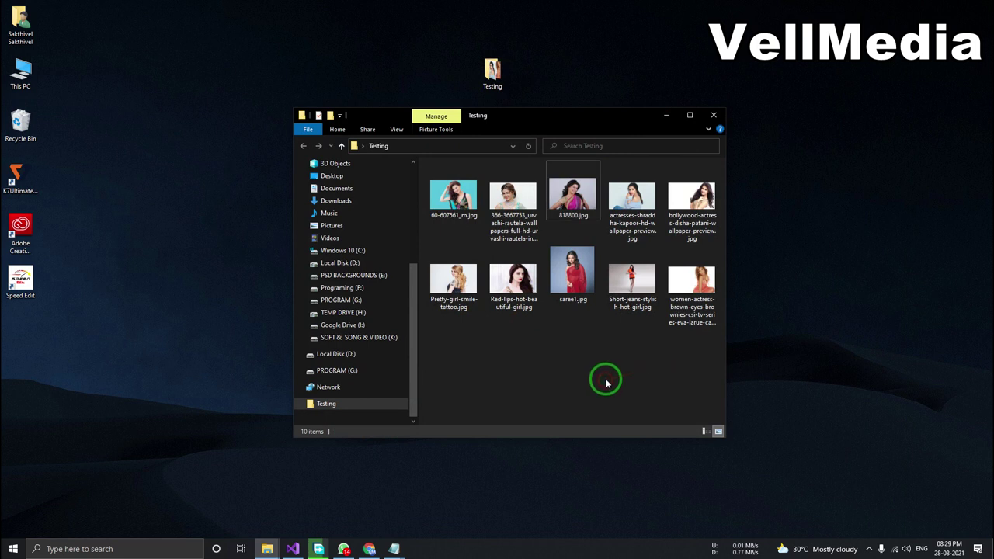
- Delete the last photo, the women-actress image, leaving nine, and close Testing
left_click(713, 283)
key("Delete")
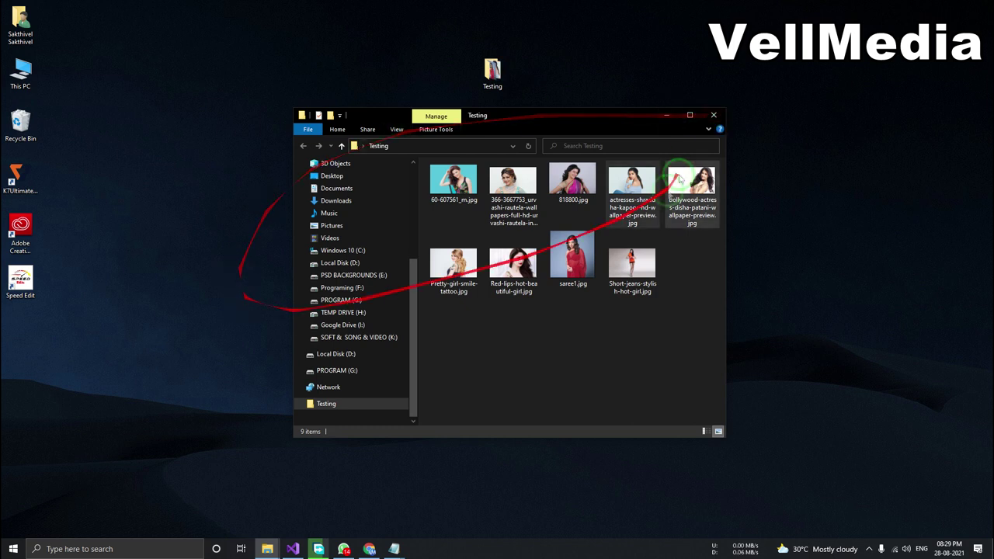
left_click(713, 116)
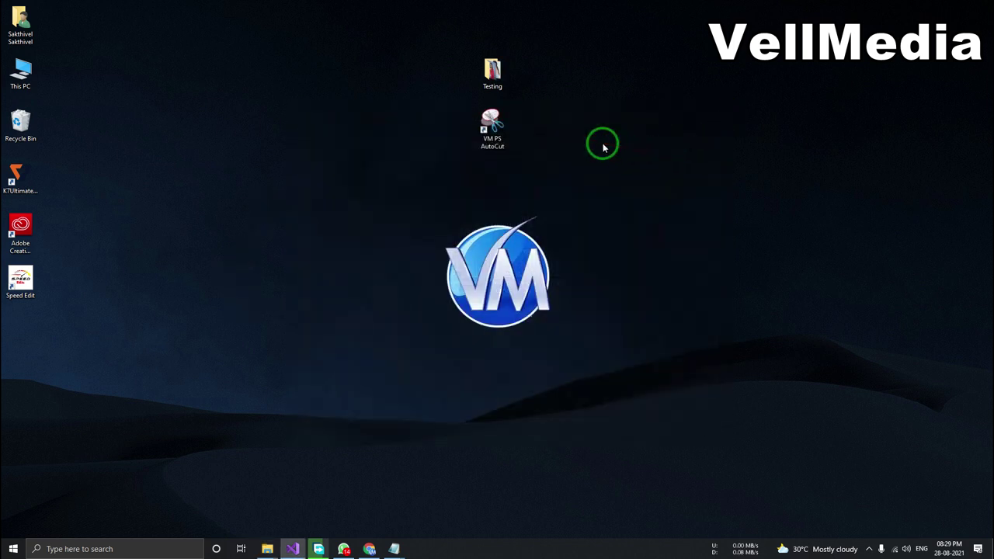
- Launch VM PS AutoCut and add all nine photos from Desktop\Testing
double_click(491, 124)
mouse_move(333, 44)
left_mouse_down()
mouse_move(771, 173)
mouse_move(623, 169)
left_mouse_up()
left_click(370, 337)
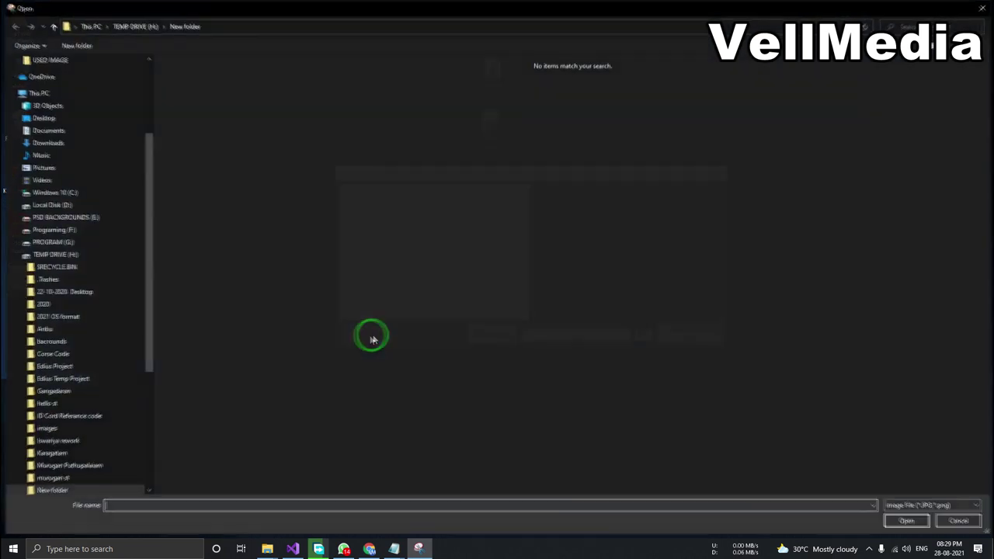
left_click(90, 26)
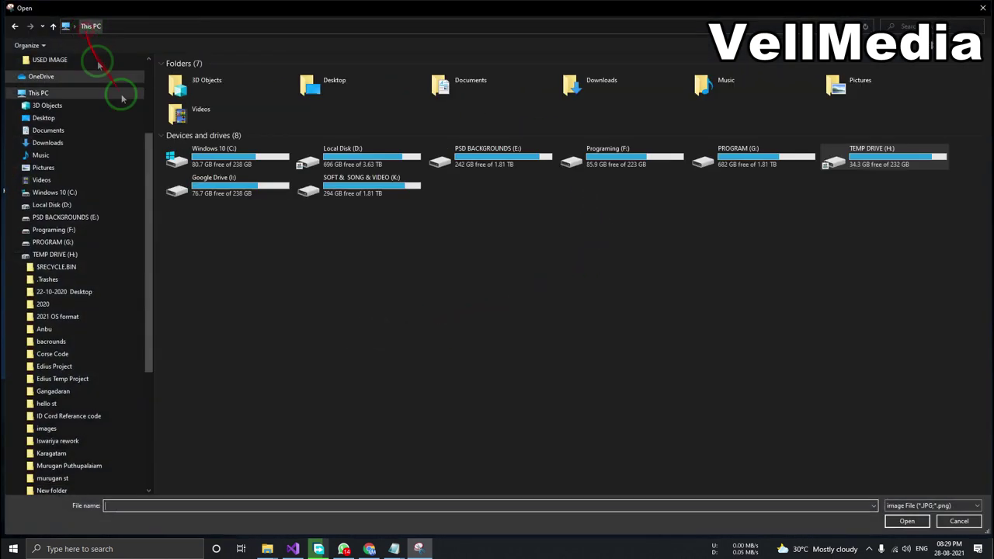
double_click(341, 81)
double_click(243, 87)
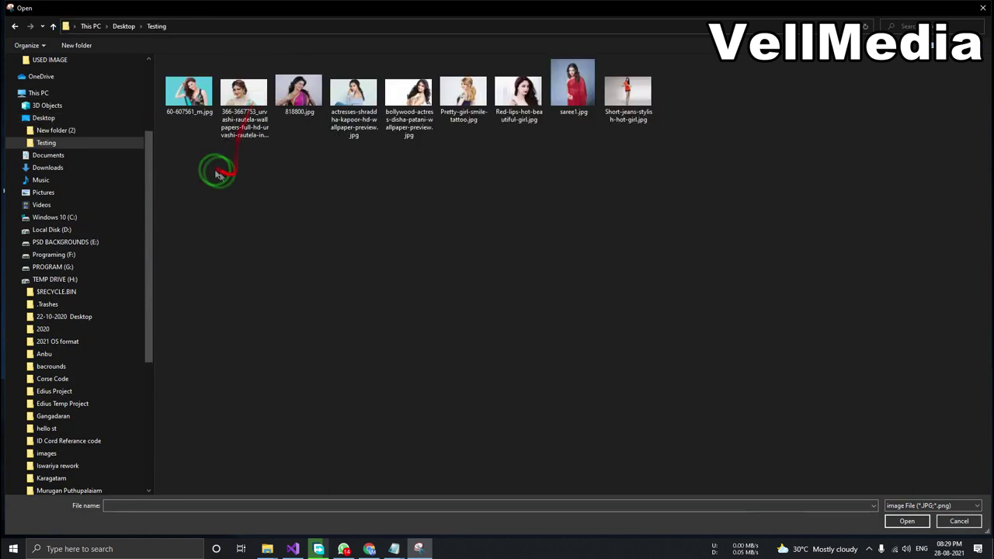
left_click_drag(218, 175, 665, 54)
left_click(907, 521)
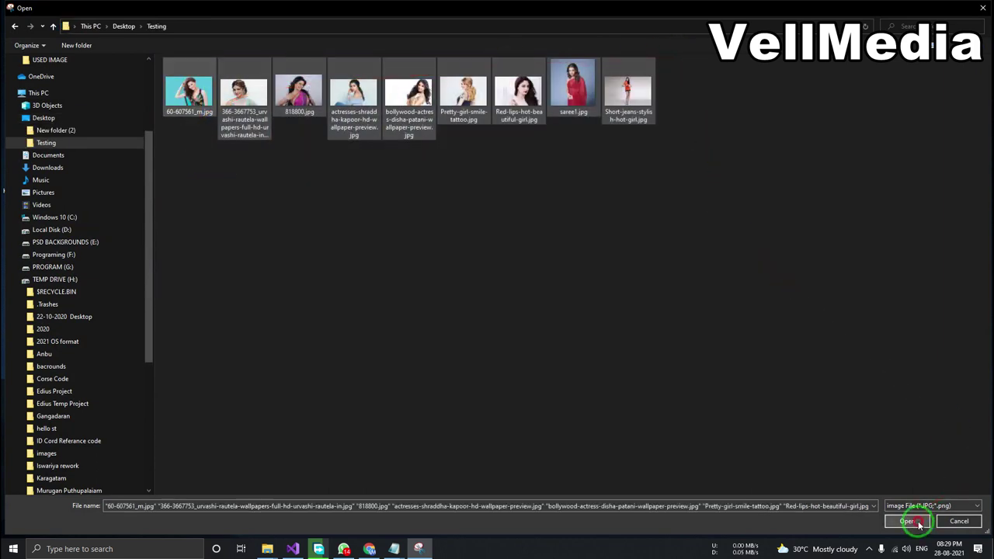
left_click_drag(492, 177, 487, 170)
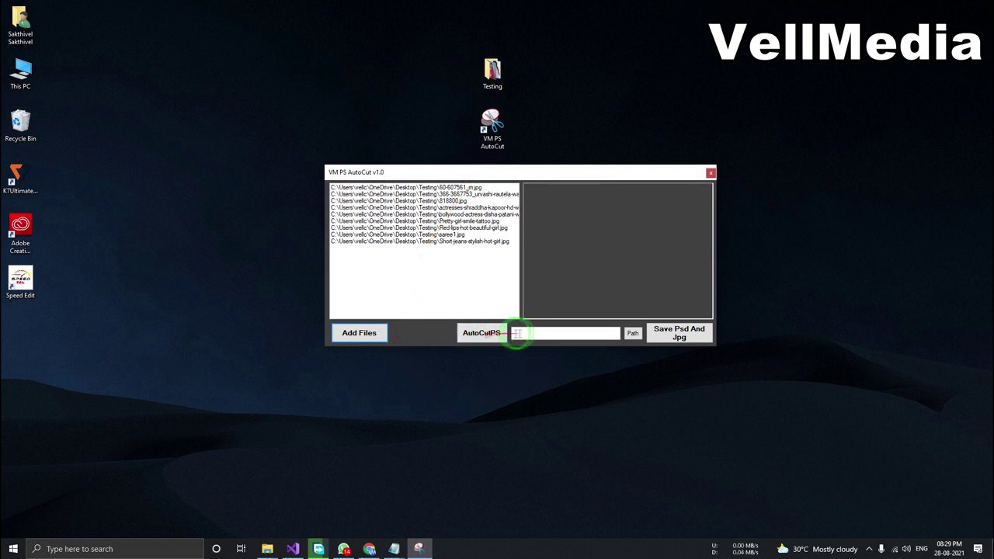
- Set the Desktop's New folder (2) as the output folder
left_click(630, 333)
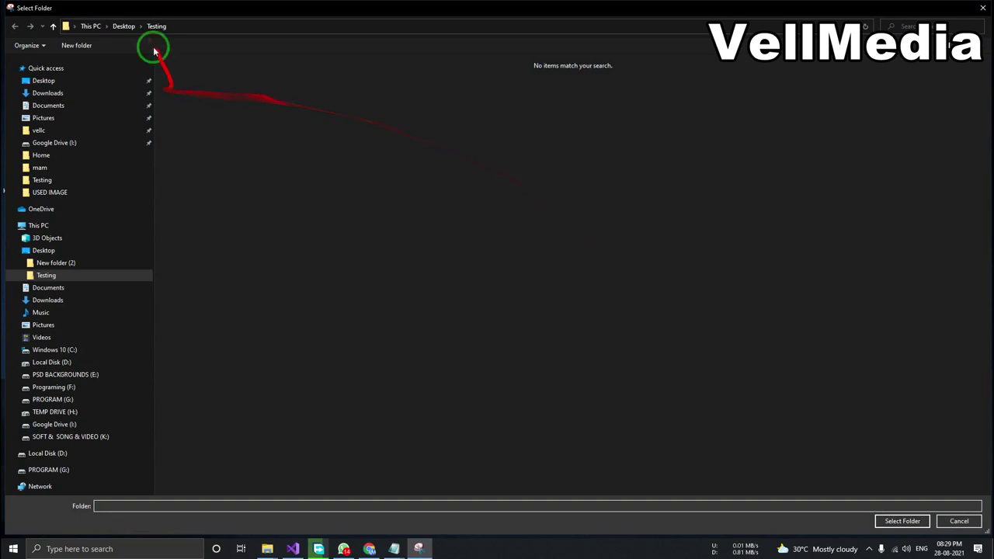
left_click(138, 27)
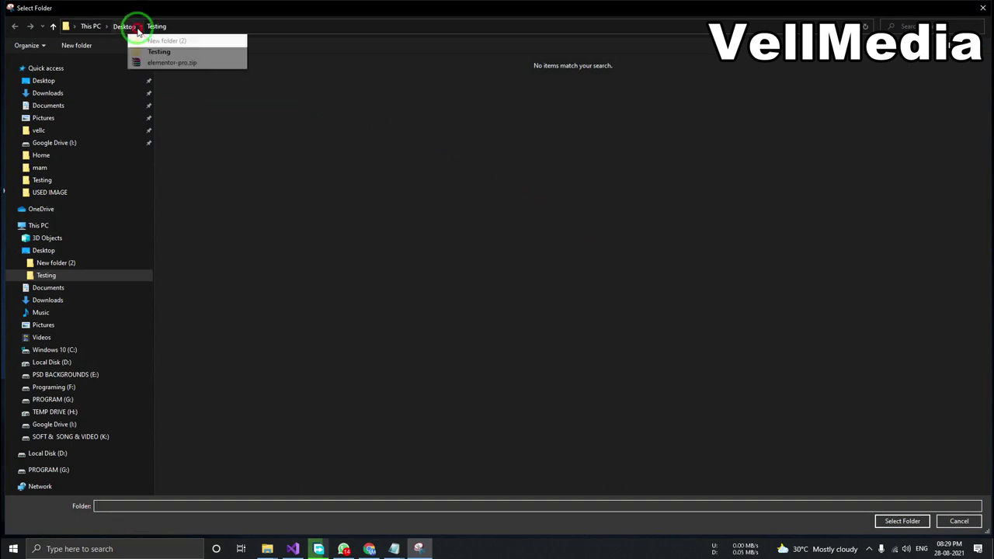
left_click(118, 27)
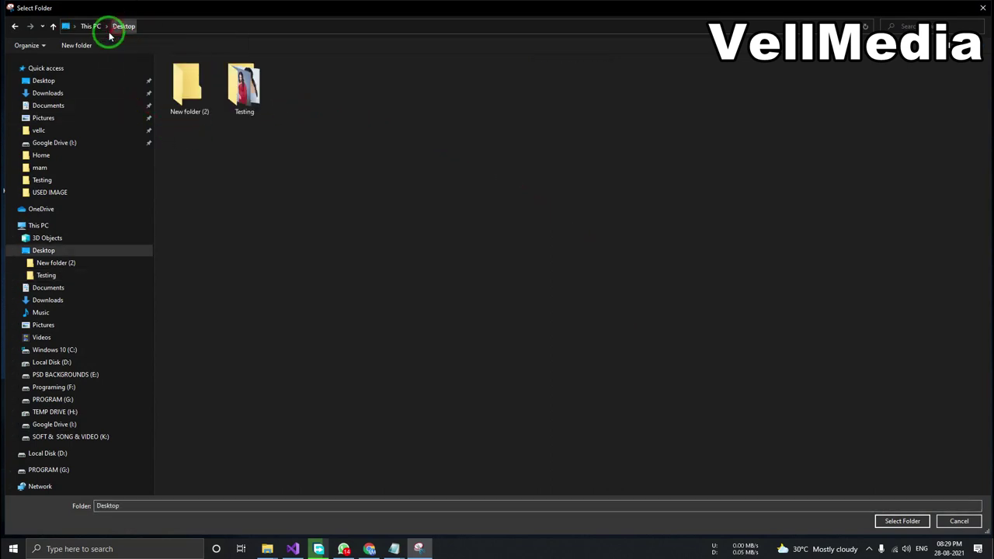
right_click(461, 163)
left_click(189, 84)
double_click(189, 84)
right_click(519, 189)
left_click(243, 241)
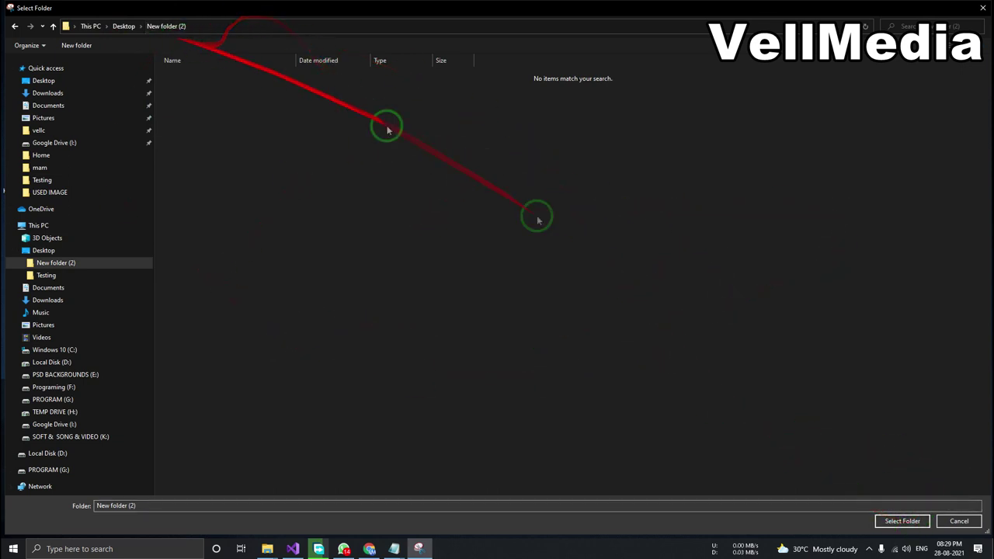
left_click(924, 525)
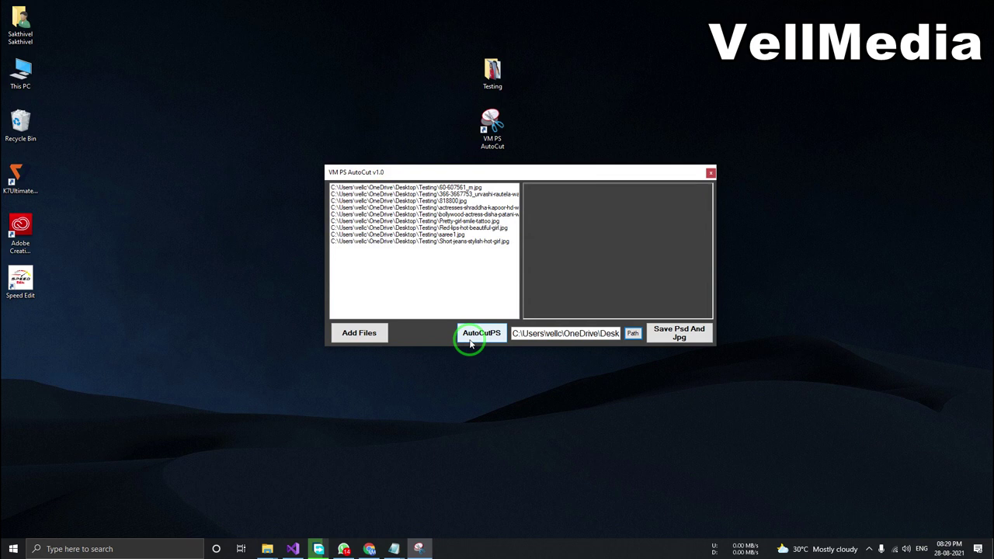
- Run AutoCutPS on the nine loaded photos to launch Photoshop
left_click(475, 340)
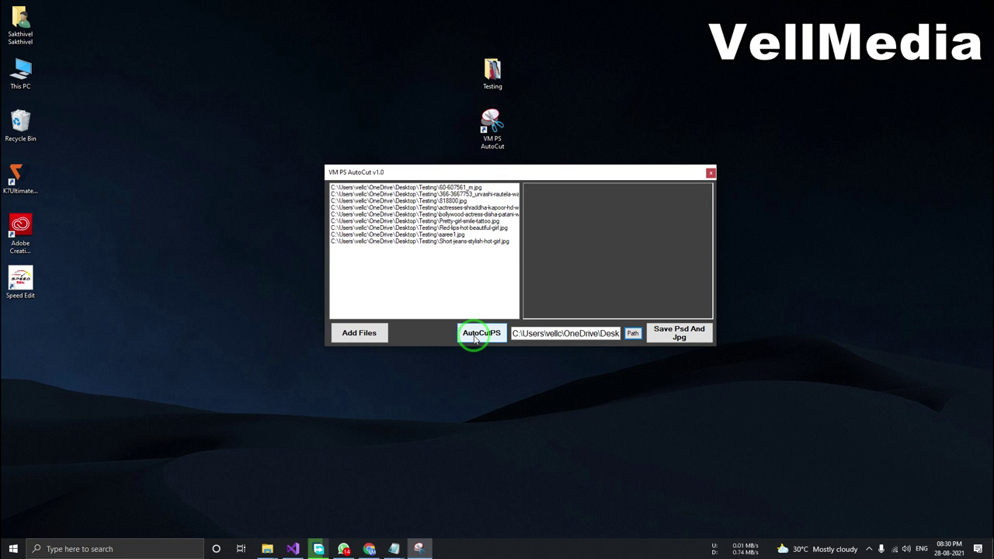
left_click(475, 340)
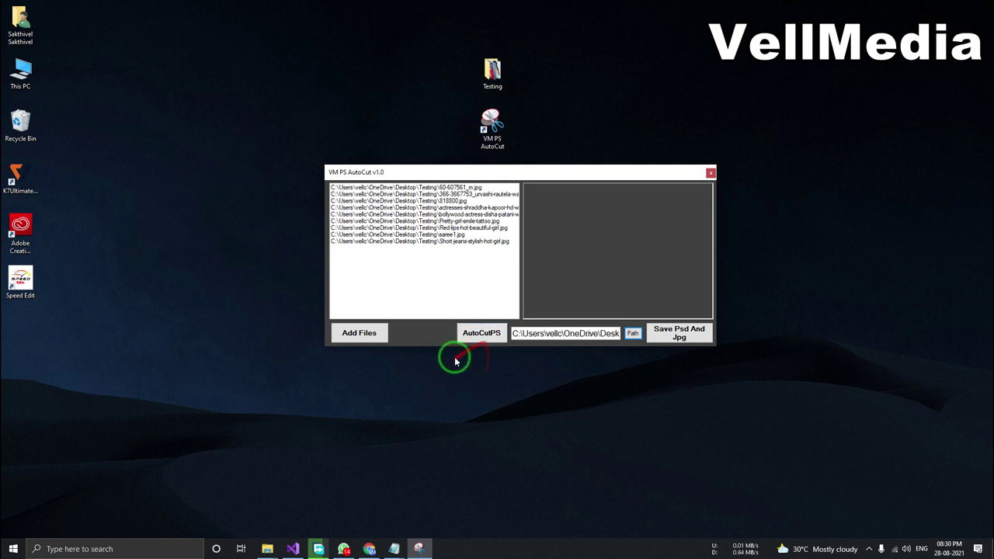
left_click(479, 339)
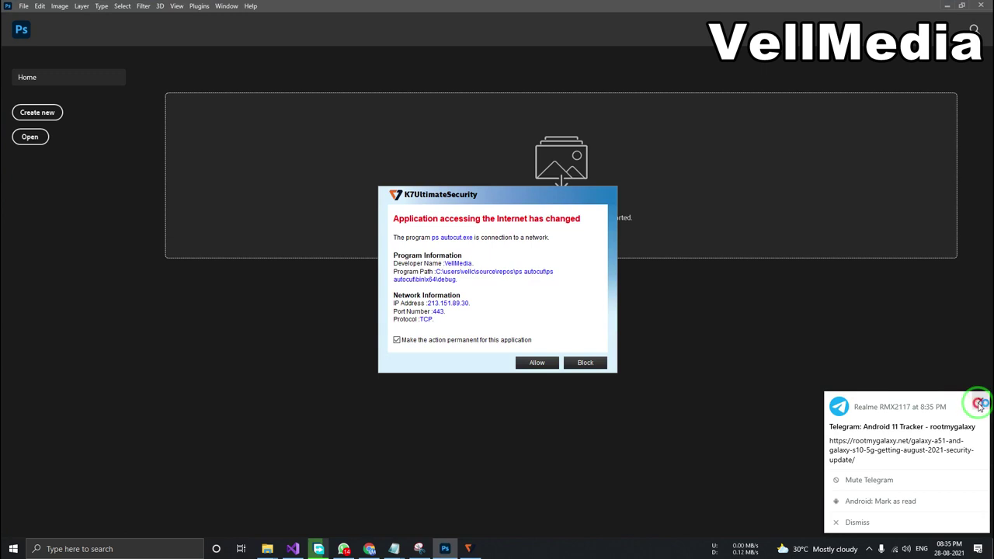
- Dismiss the Telegram notification and allow the cut-out tool's network access in K7
left_click(980, 400)
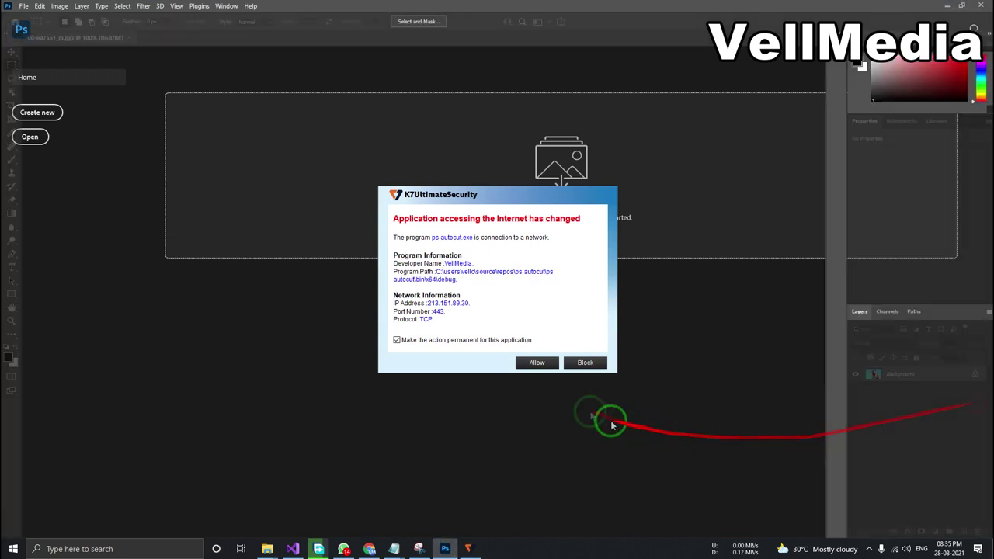
left_click(534, 364)
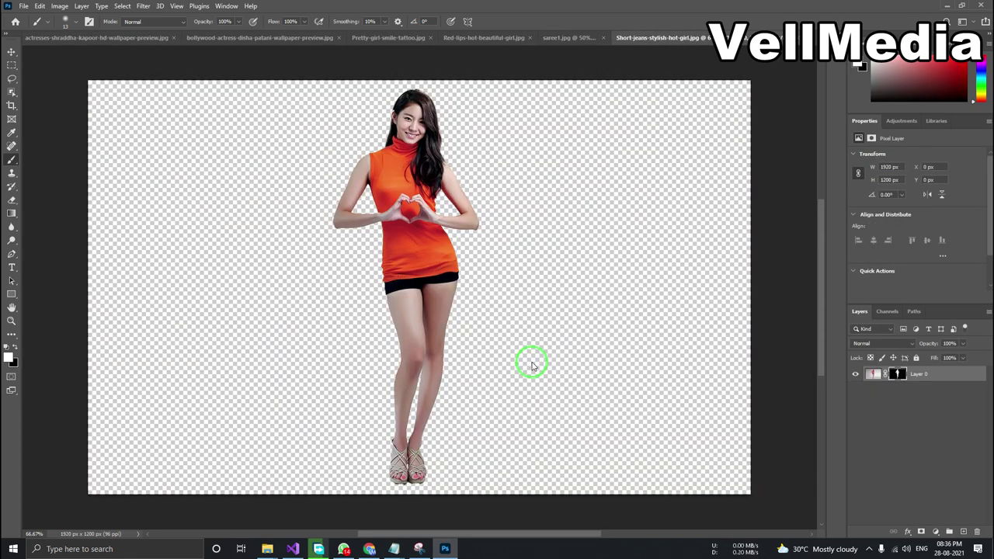
- Add a new Layer 1 beneath the woman's Layer 0
left_click(12, 51)
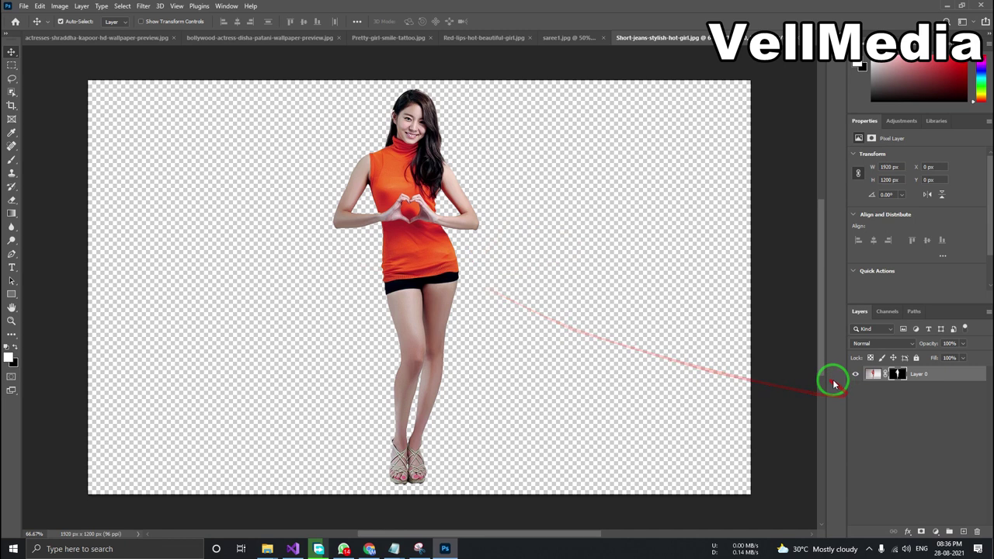
left_click(962, 531)
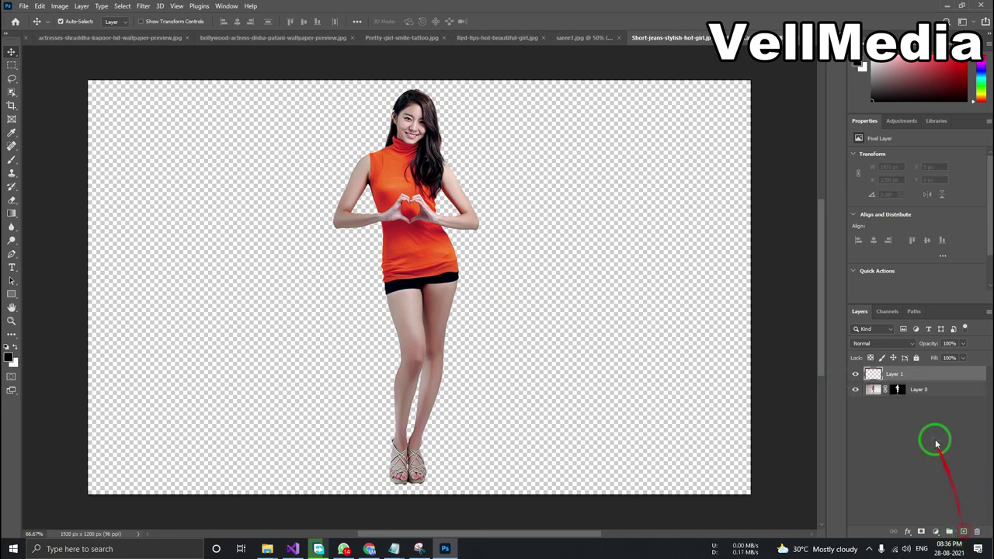
left_click_drag(922, 378, 923, 411)
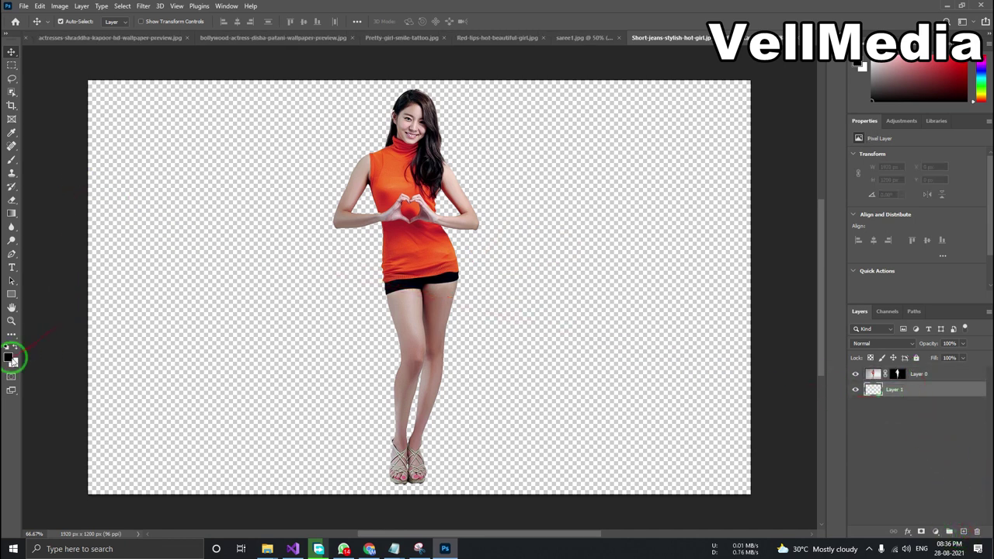
- Set the foreground colour to bright cyan and Paint Bucket fill Layer 1 with it
left_click(10, 357)
mouse_move(466, 211)
left_mouse_down()
mouse_move(340, 204)
mouse_move(492, 126)
left_mouse_up()
left_click_drag(504, 162, 503, 185)
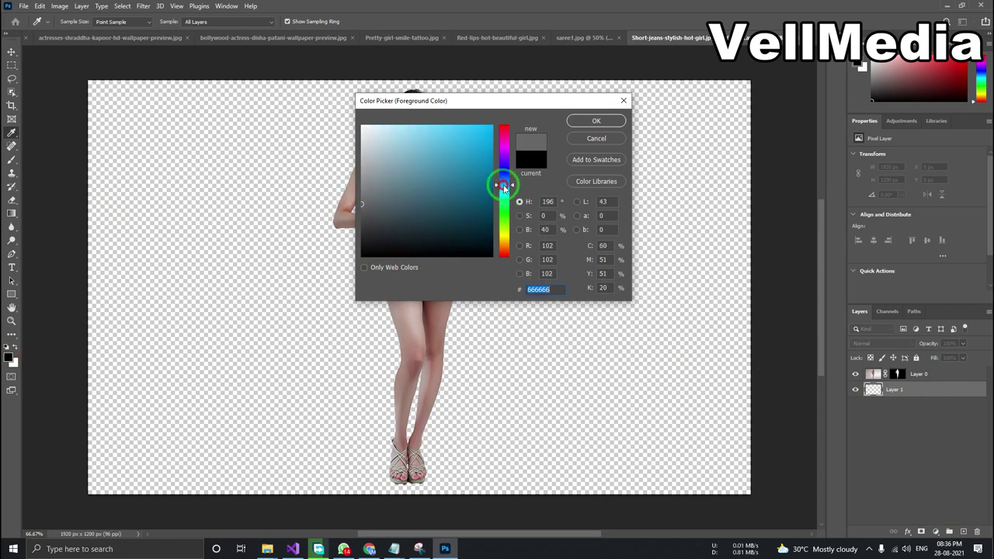
left_click(595, 120)
left_click(11, 52)
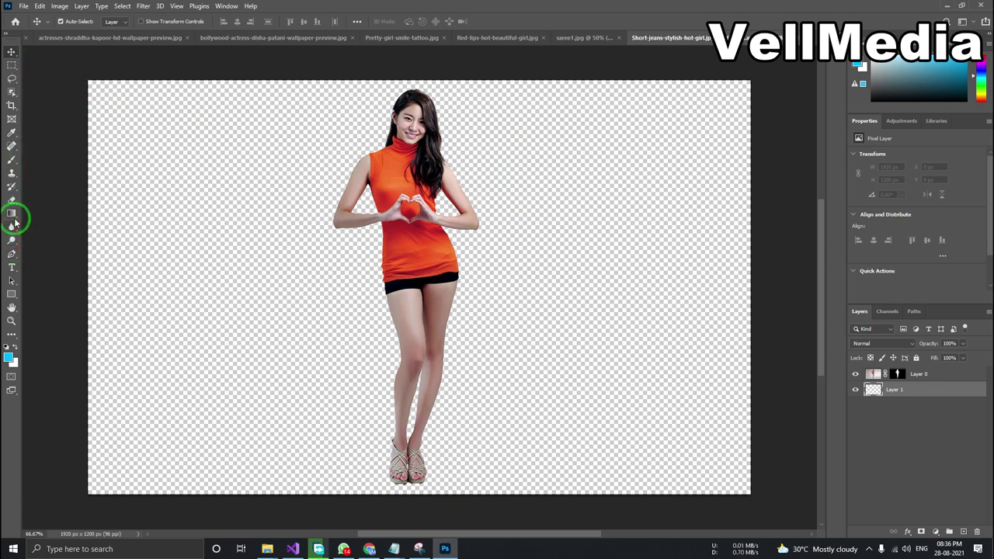
left_click(11, 213)
left_click(38, 224)
left_click(198, 222)
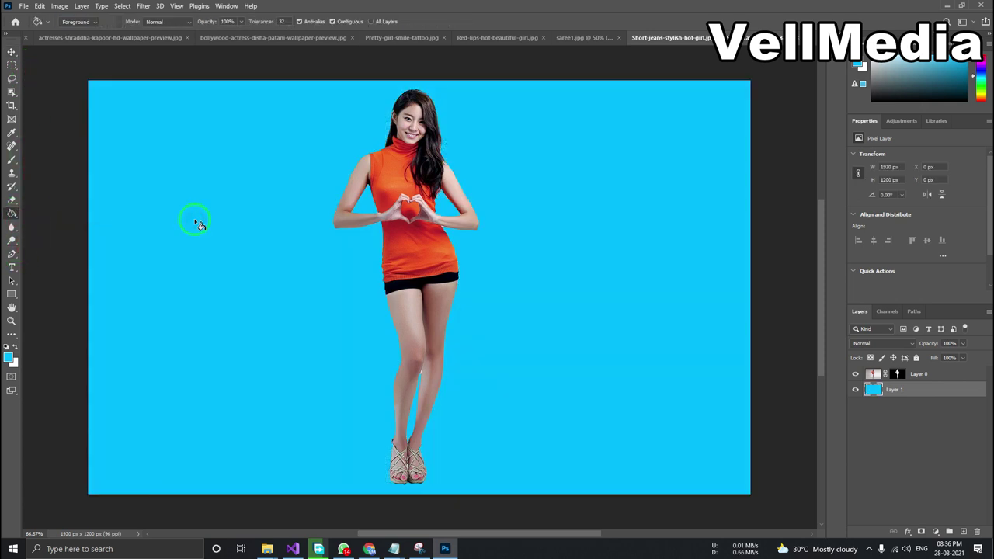
- Nudge the woman slightly down and right, then zoom in on her face
left_click(12, 52)
left_click(420, 185)
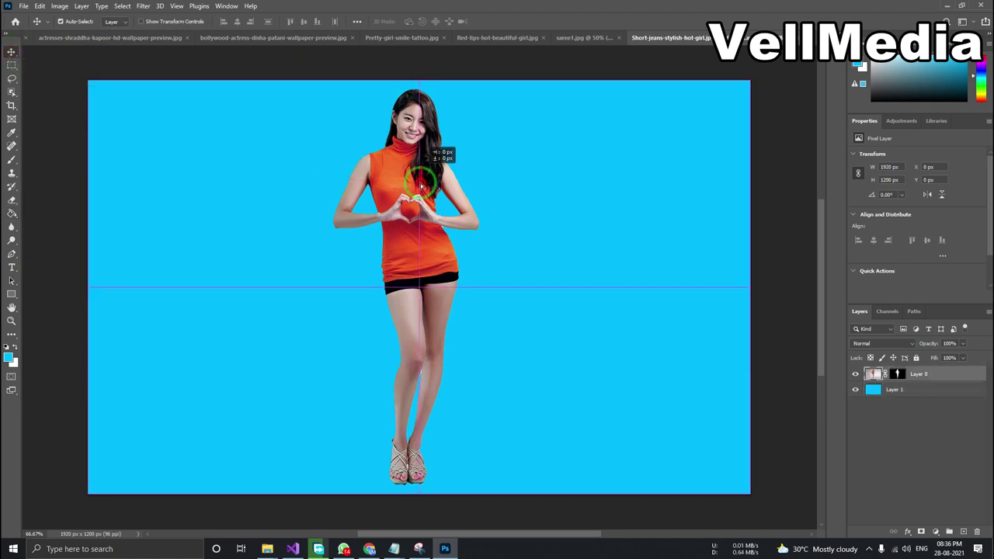
left_click_drag(420, 185, 435, 227)
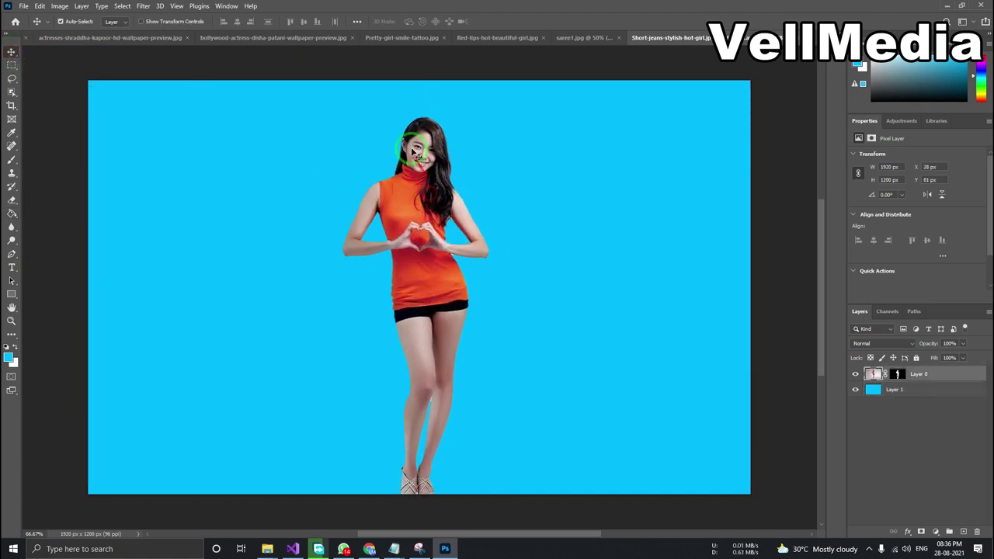
key("z")
mouse_move(410, 156)
left_mouse_down()
mouse_move(431, 167)
mouse_move(469, 275)
left_mouse_up()
- Select Layer 0's mask and brush-paint the hair edges near the left ear
key("v")
scroll(499, 206, "down", 2)
scroll(500, 206, "down", 2)
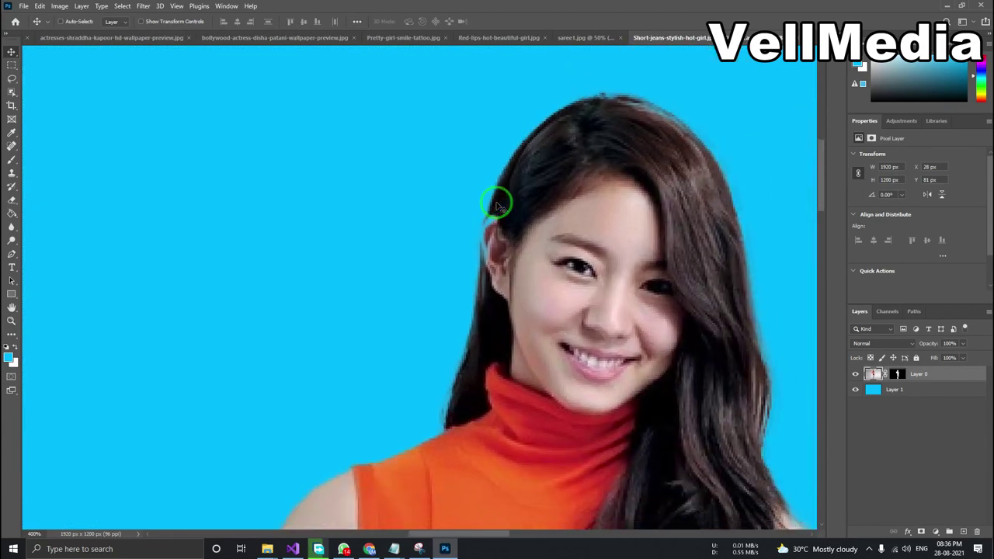
scroll(310, 179, "down", 2)
left_click(11, 159)
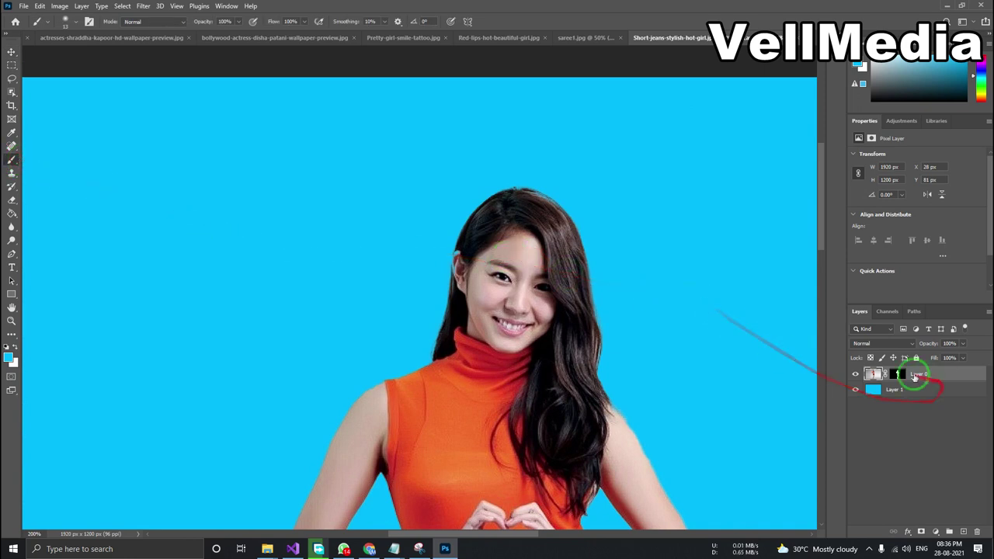
left_click(897, 373)
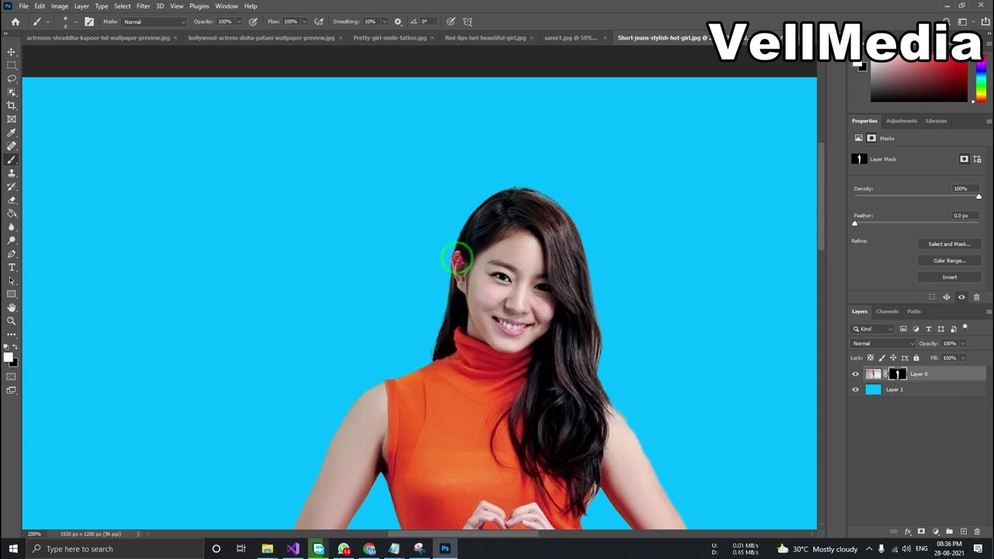
mouse_move(455, 257)
left_mouse_down()
mouse_move(522, 269)
mouse_move(475, 142)
mouse_move(885, 351)
left_mouse_up()
key("ctrl+plus")
key("ctrl+plus")
left_click(897, 375)
left_click(575, 211)
mouse_move(566, 201)
left_mouse_down()
mouse_move(541, 179)
mouse_move(572, 210)
left_mouse_up()
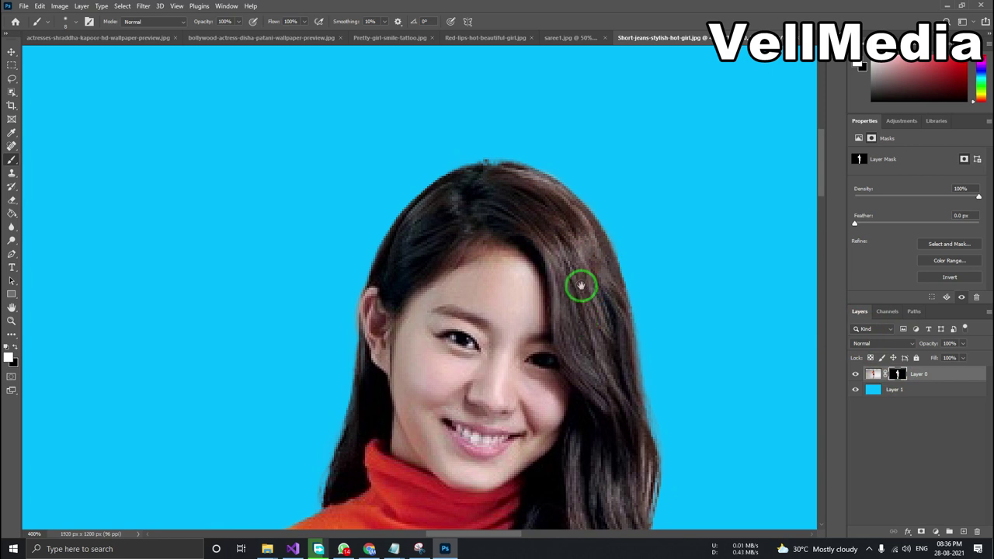
- Paint the mask along the arm and upper-arm edges
left_click_drag(572, 262, 515, 86)
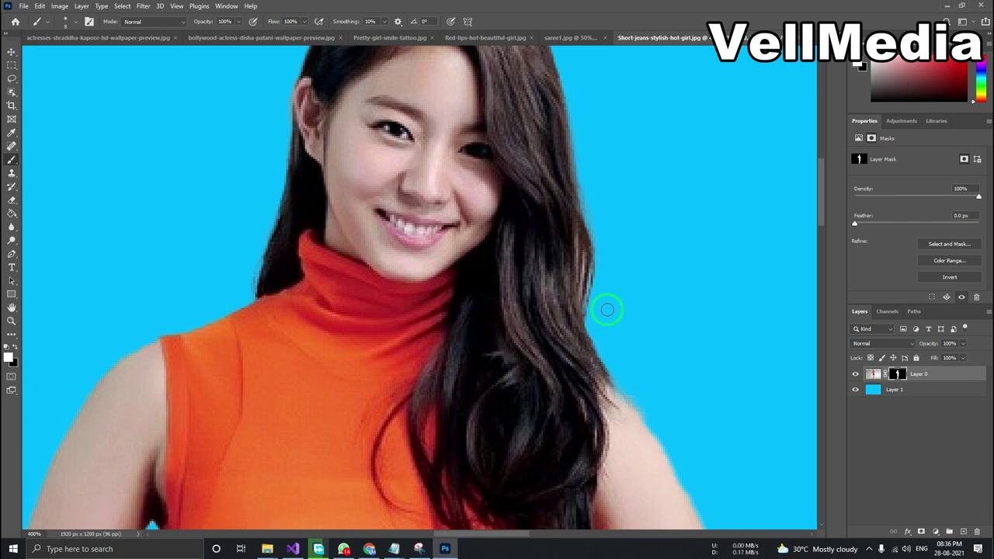
left_click_drag(644, 399, 573, 133)
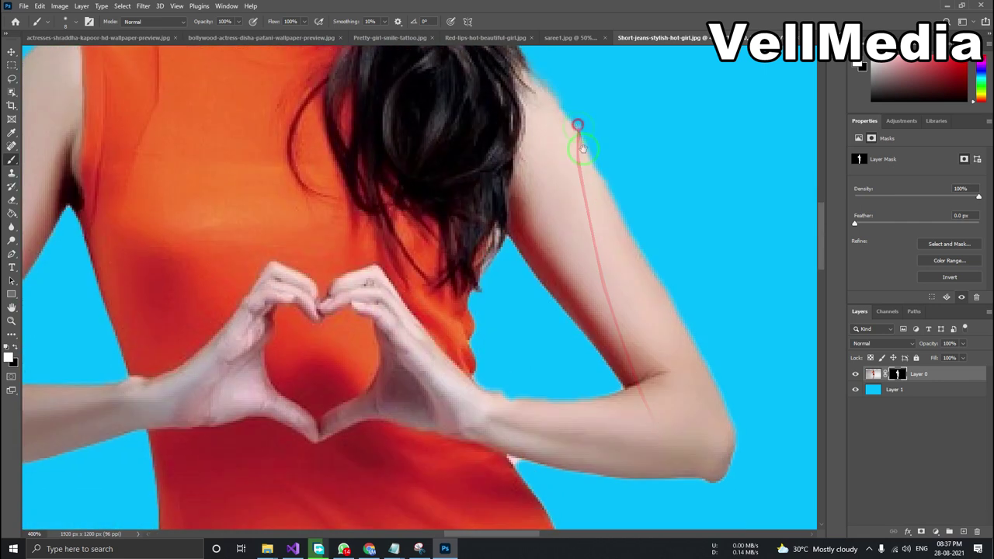
left_click_drag(572, 311, 506, 371)
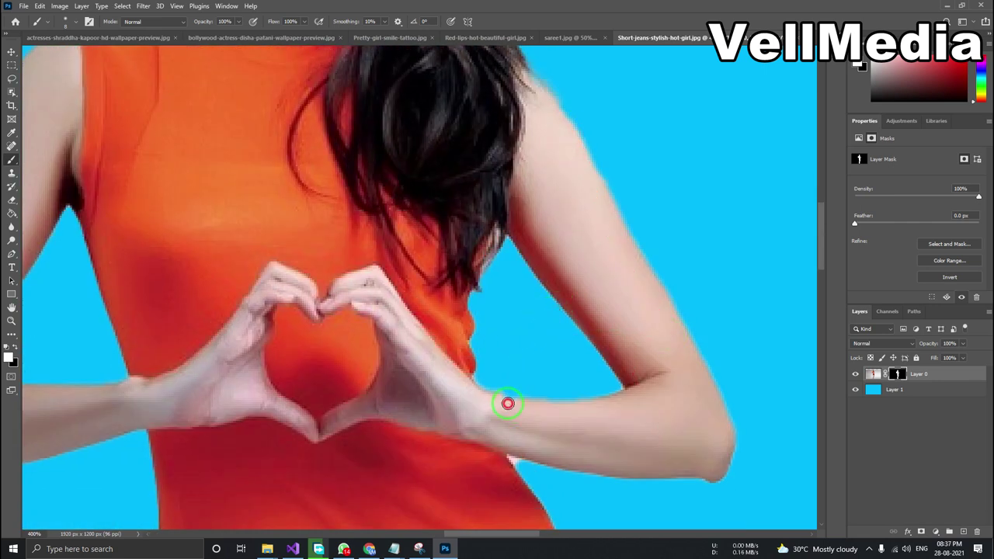
mouse_move(527, 409)
left_mouse_down()
mouse_move(415, 221)
mouse_move(556, 37)
left_mouse_up()
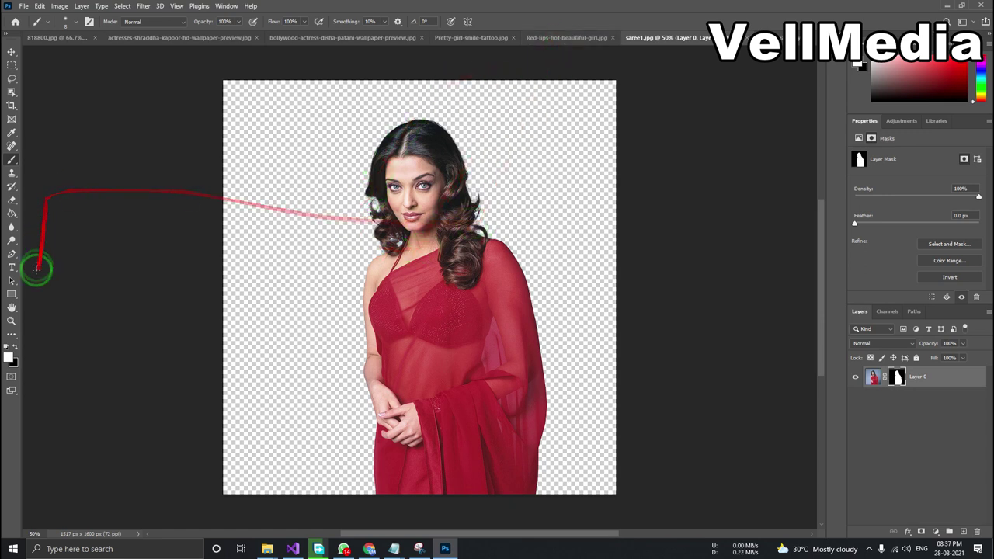
- Set the foreground colour to cyan #00ccff
left_click(12, 212)
left_click(12, 359)
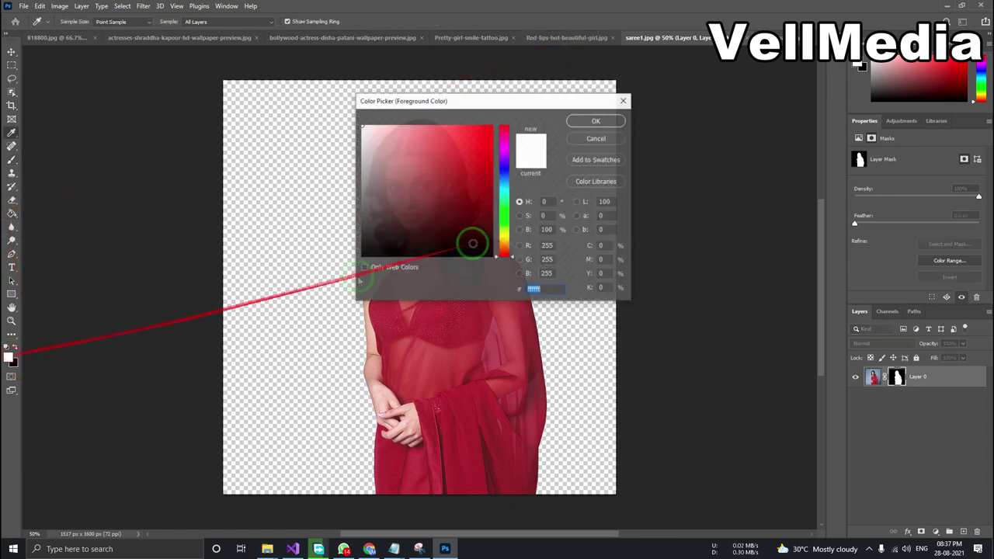
left_click(503, 187)
left_click_drag(486, 136, 548, 130)
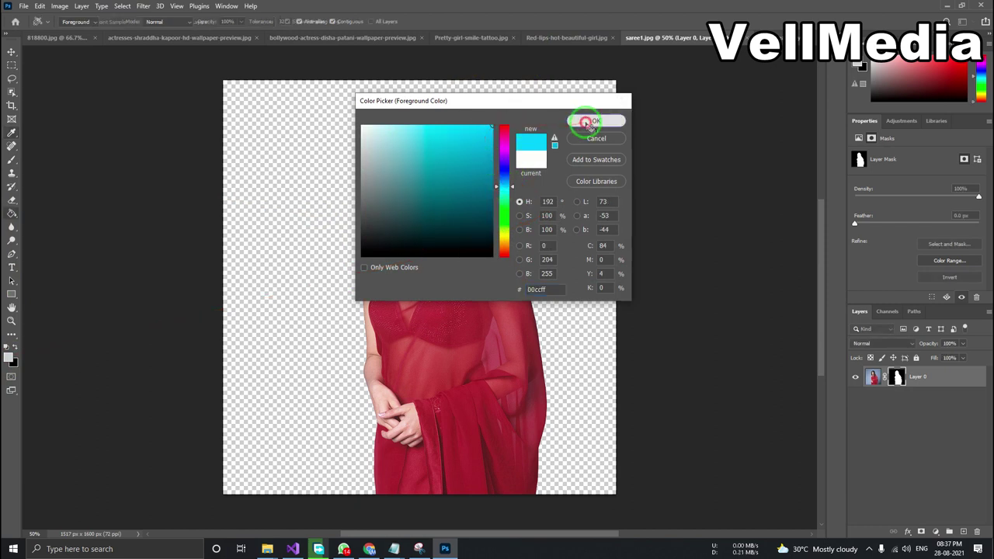
left_click(584, 120)
left_click(587, 124)
- Add Layer 1 beneath the saree woman, fill it cyan, and check the edges at 100%
left_click(909, 381)
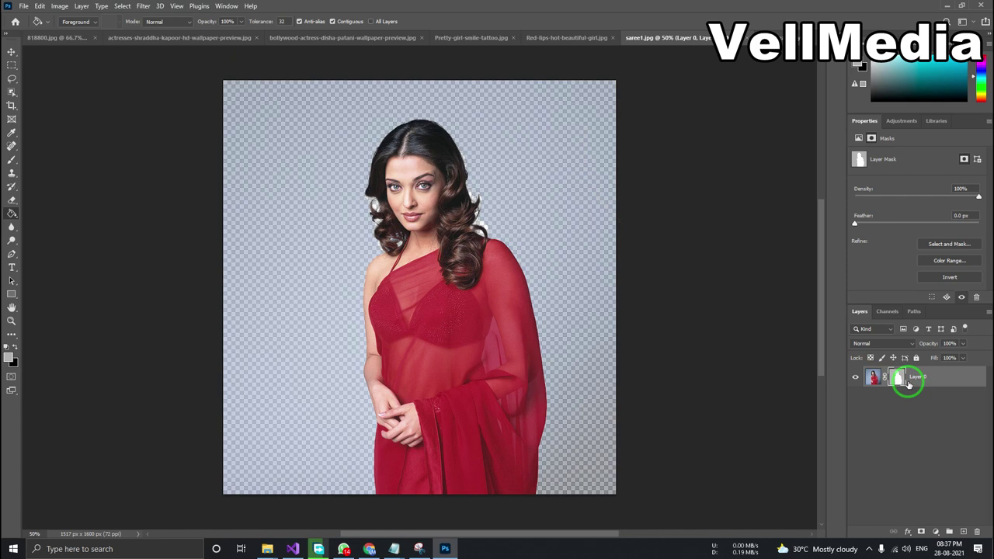
left_click(963, 531)
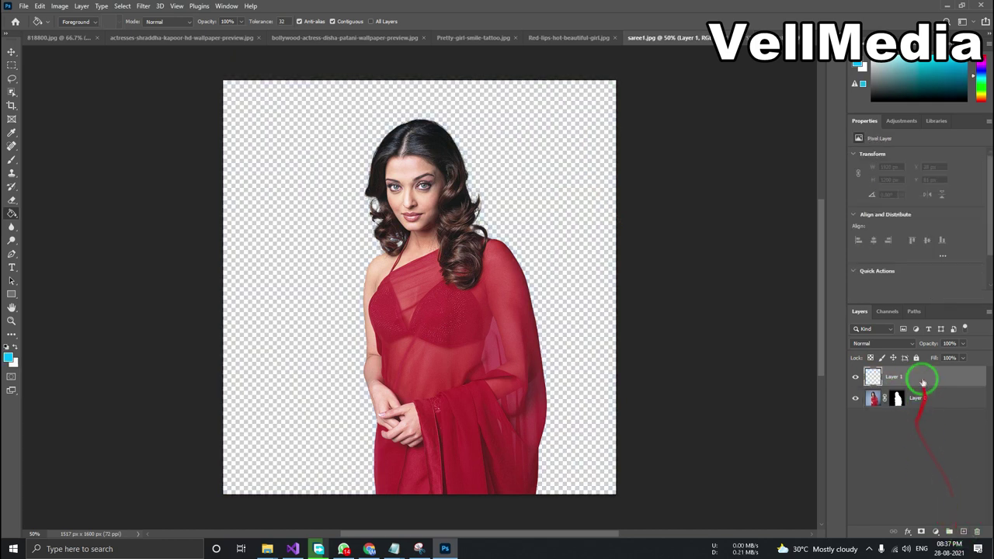
left_click_drag(922, 381, 920, 408)
left_click(564, 217)
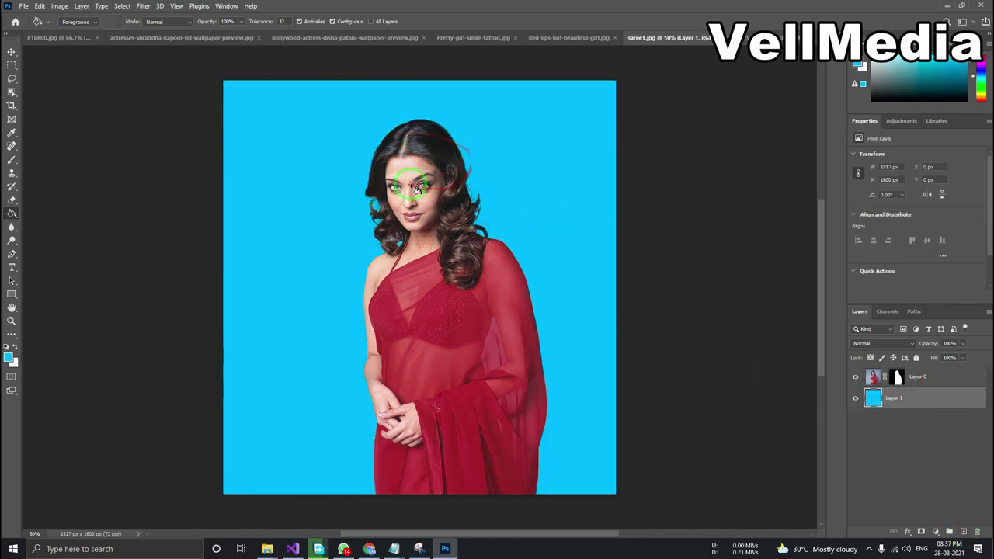
key("v")
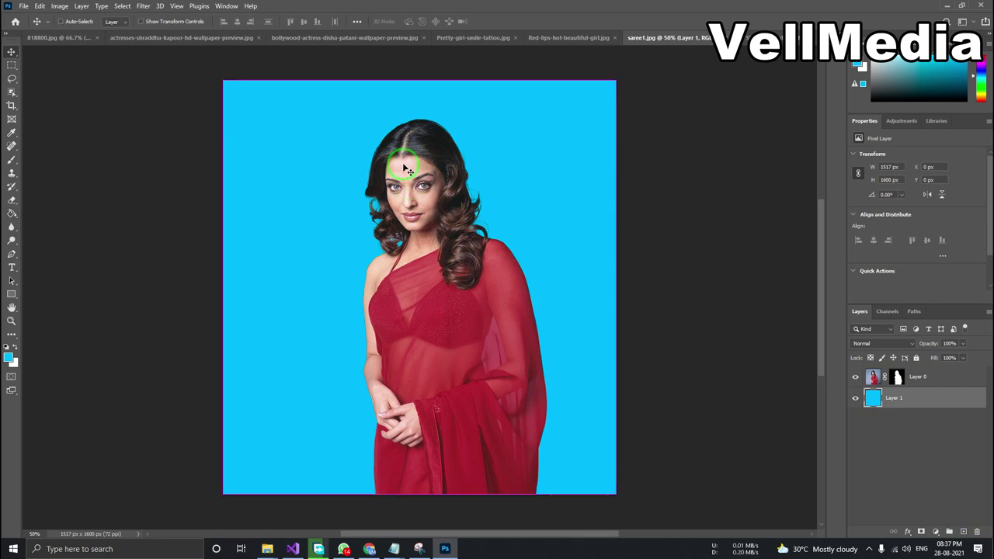
key("ctrl+plus")
left_click_drag(423, 84, 447, 167)
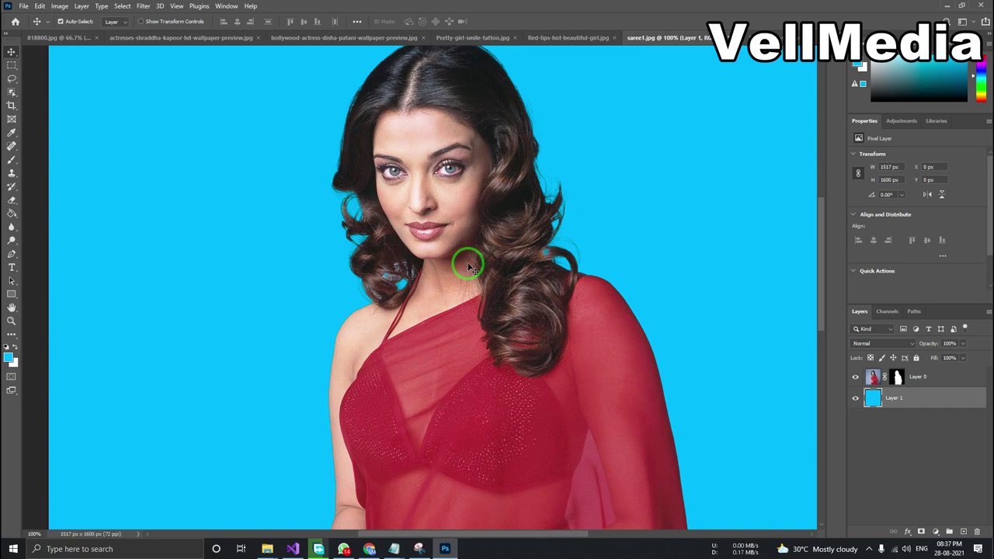
key("ctrl+minus")
key("ctrl+minus")
- Switch to the Red-lips-hot-beautiful-girl.jpg photo and keep the cyan foreground colour
left_click(570, 38)
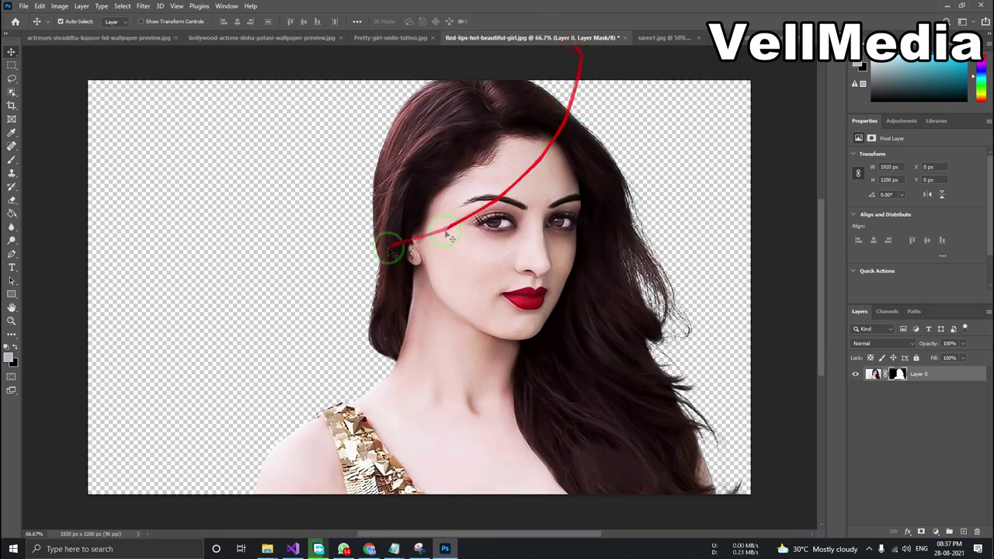
left_click(10, 357)
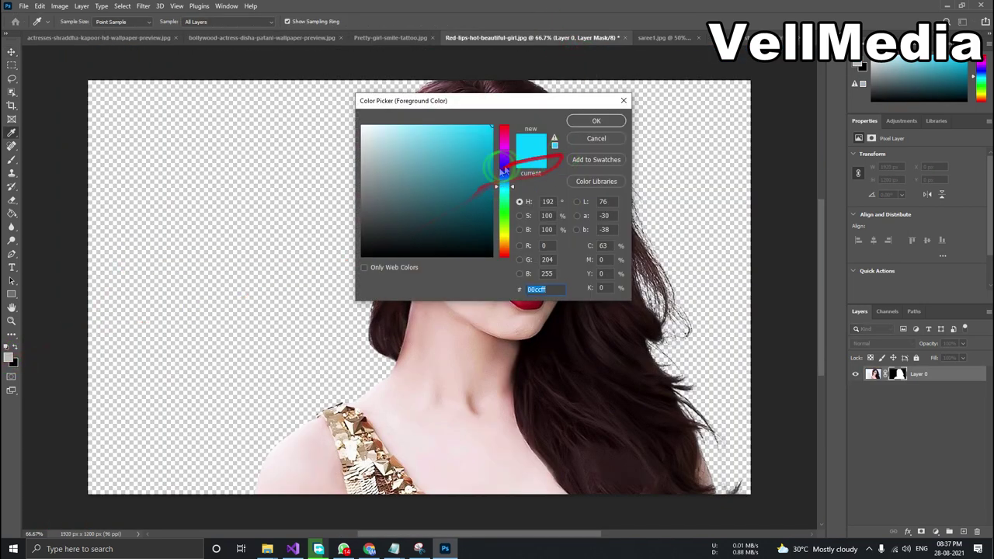
left_click(595, 121)
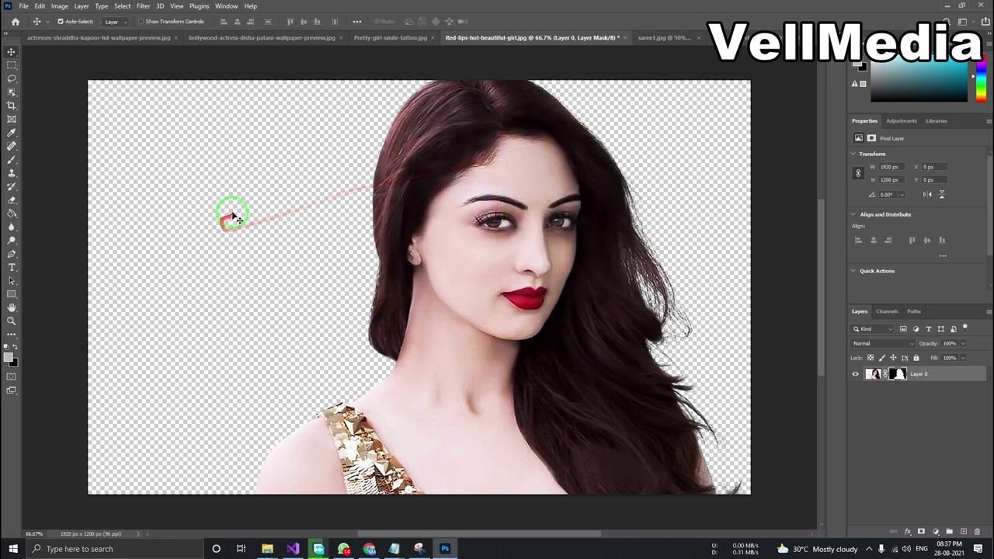
- Add Layer 1 beneath the figure layer and Paint Bucket fill it cyan
left_click(963, 531)
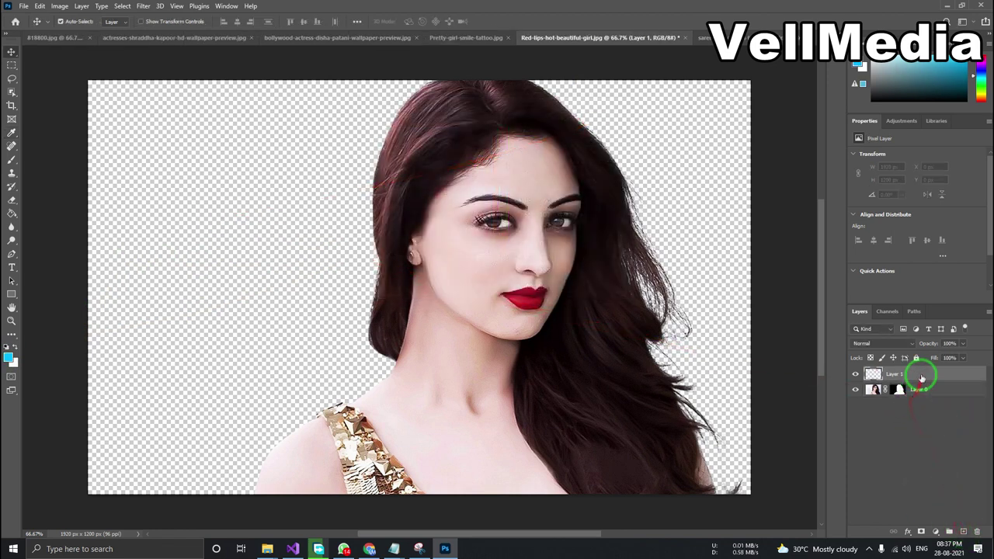
left_click_drag(922, 377, 920, 397)
left_click(237, 231)
left_click(17, 216)
left_click(199, 168)
left_click(486, 204)
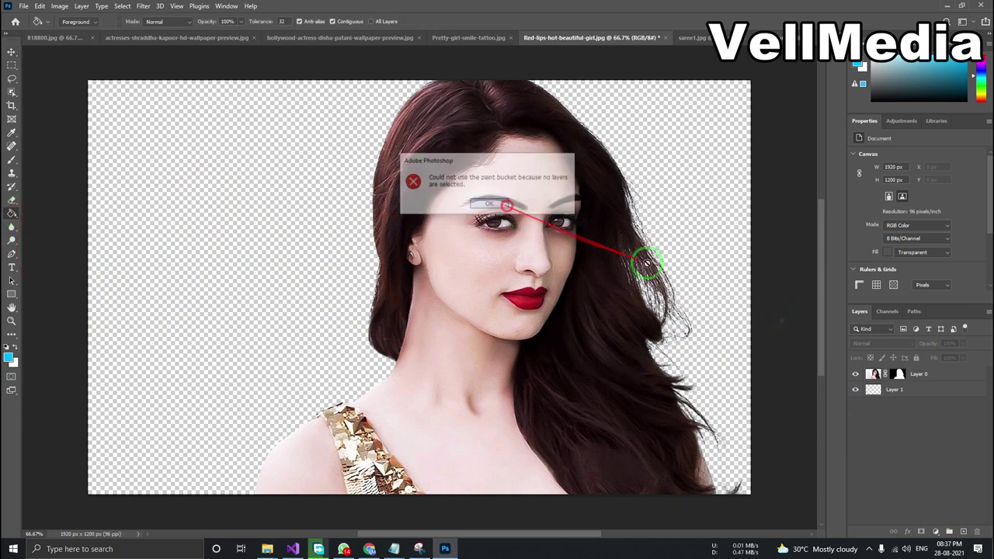
left_click(933, 397)
left_click(303, 205)
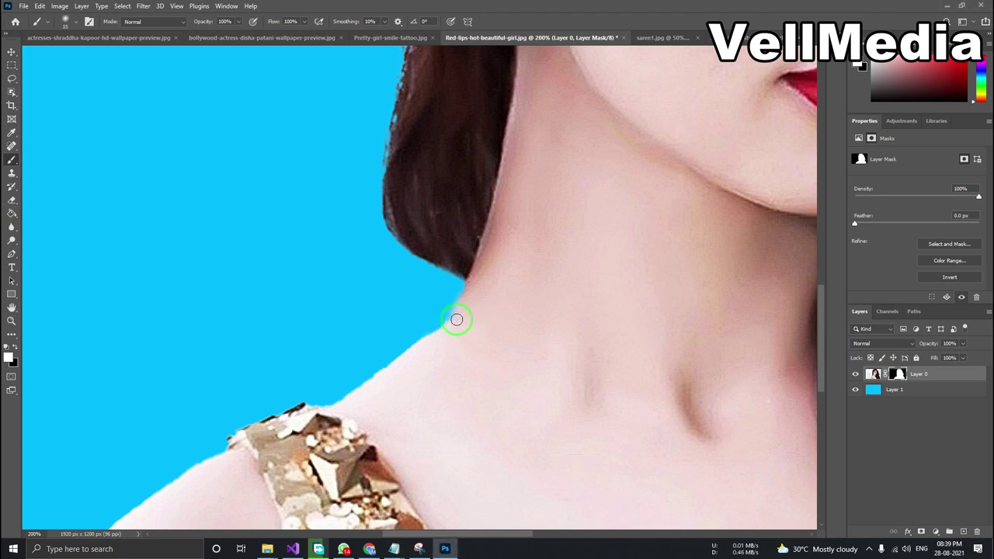
- Swap to black foreground and adjust brush hardness to clean the mask edge
left_click(8, 348)
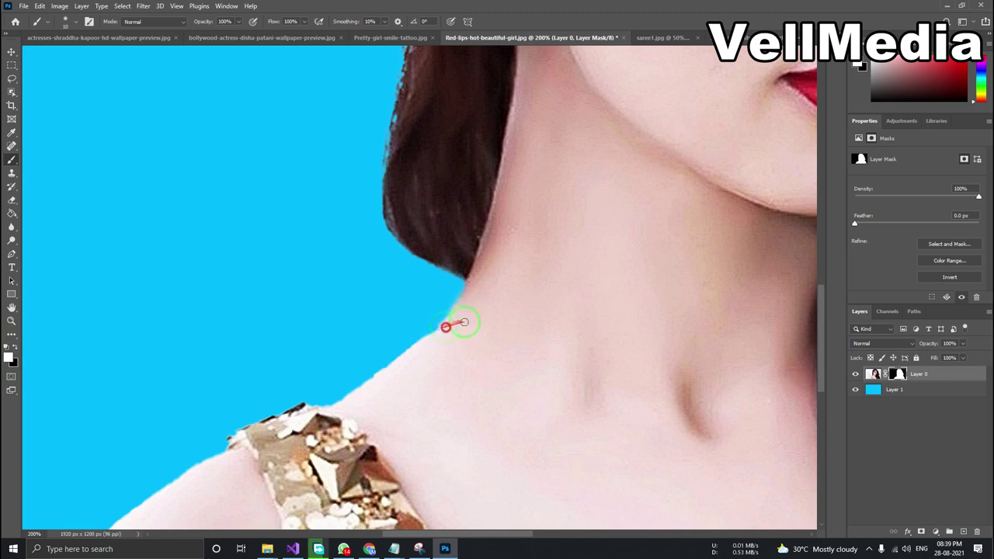
right_click(483, 315)
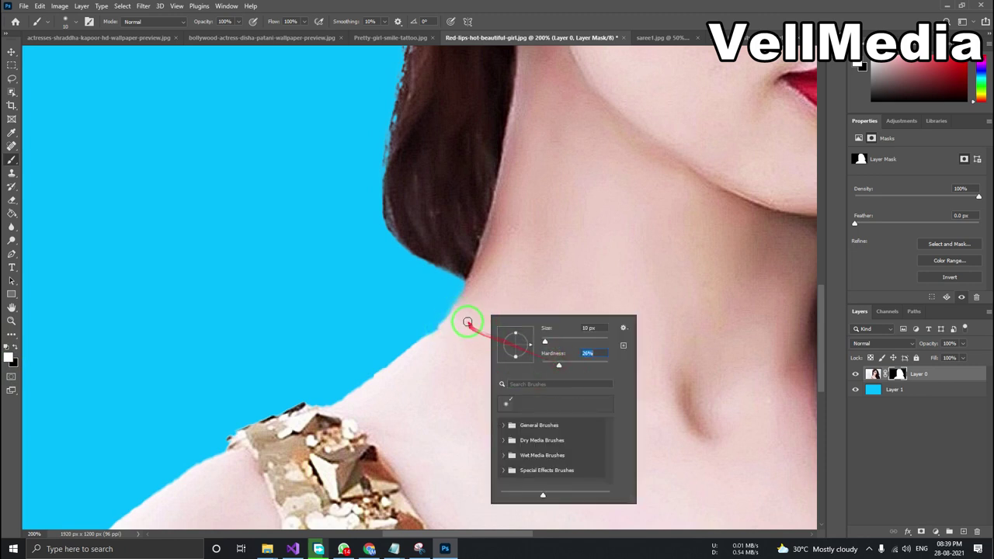
key("Return")
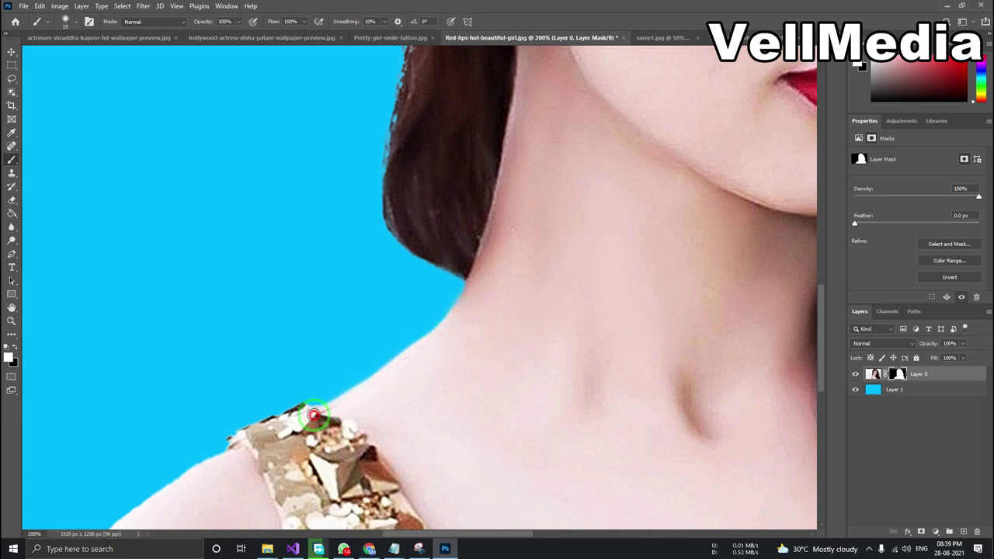
- Check the Pretty-girl-smile-tattoo photo, zoom out on Red-lips, and bring back VM PS AutoCut
left_click(392, 38)
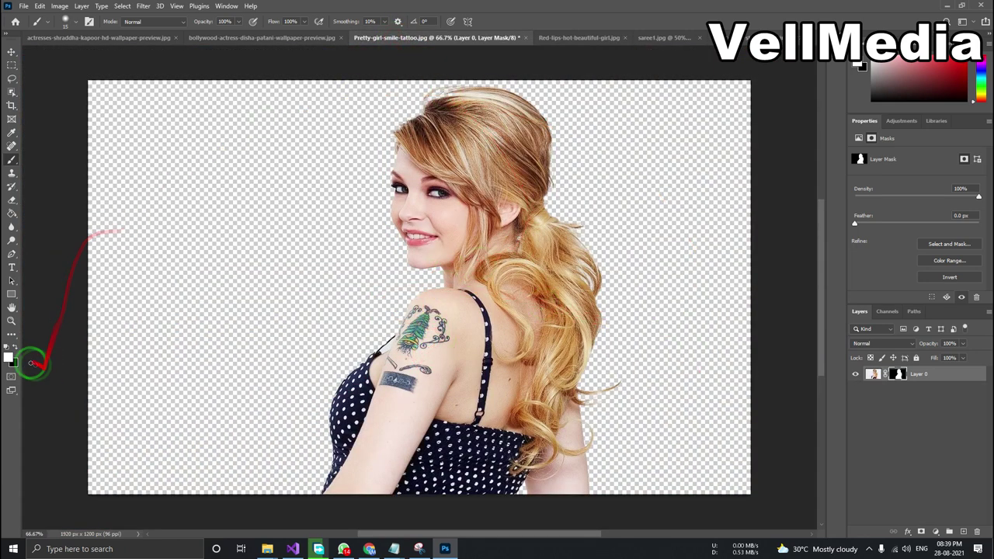
left_click(580, 36)
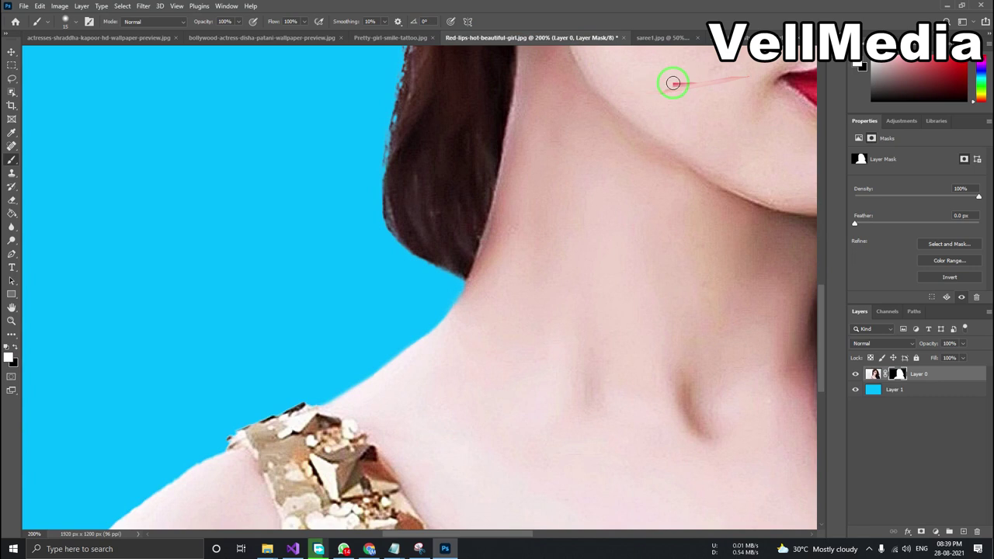
key("ctrl+minus")
key("ctrl+minus")
key("ctrl+minus")
key("ctrl+minus")
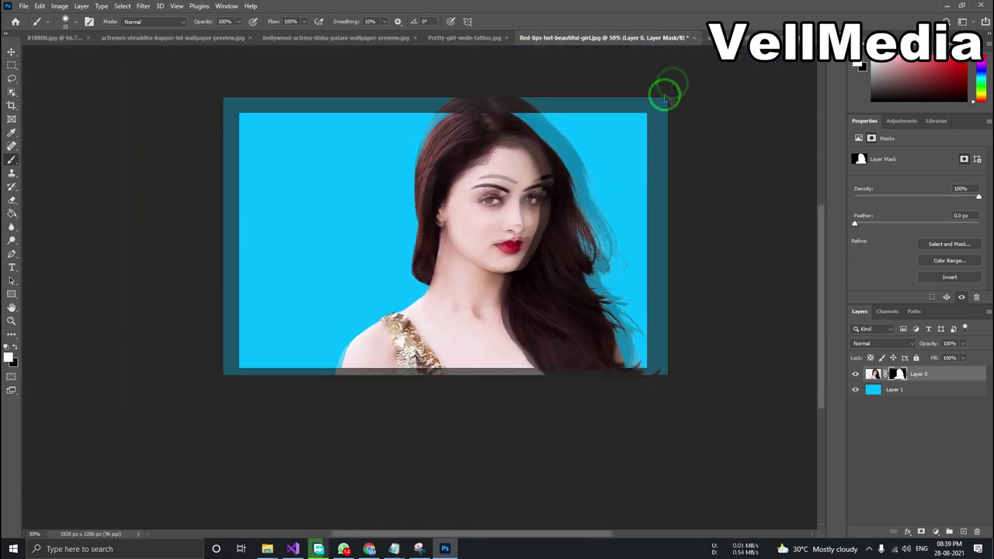
left_click(11, 52)
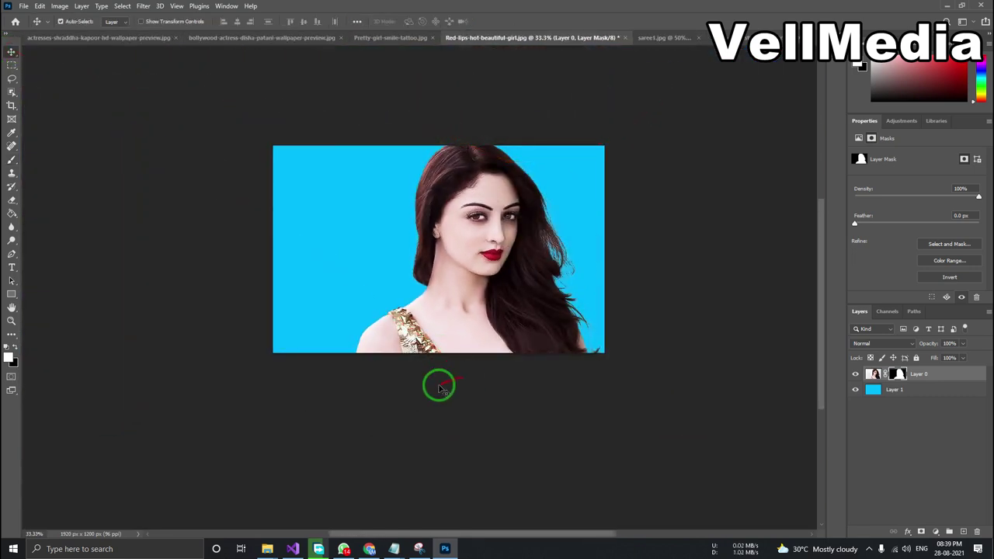
left_click(420, 549)
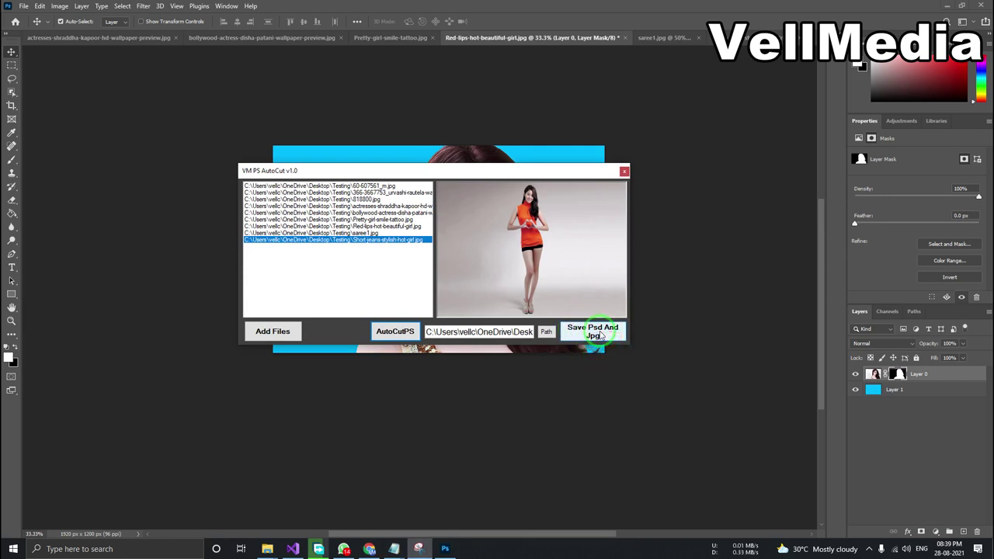
- Create a Final folder on TEMP DRIVE (H:) and set it as the output folder
left_click_drag(459, 331, 549, 333)
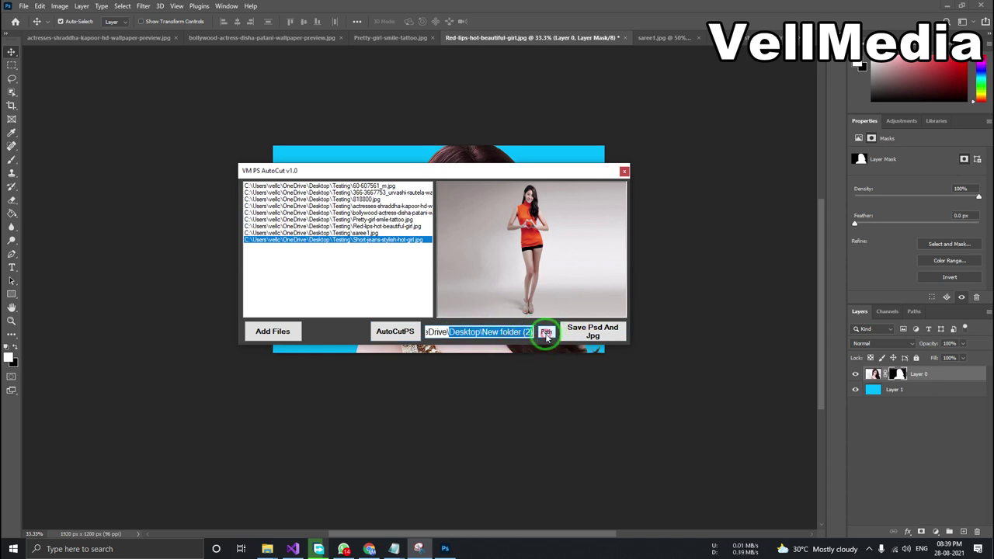
left_click(546, 333)
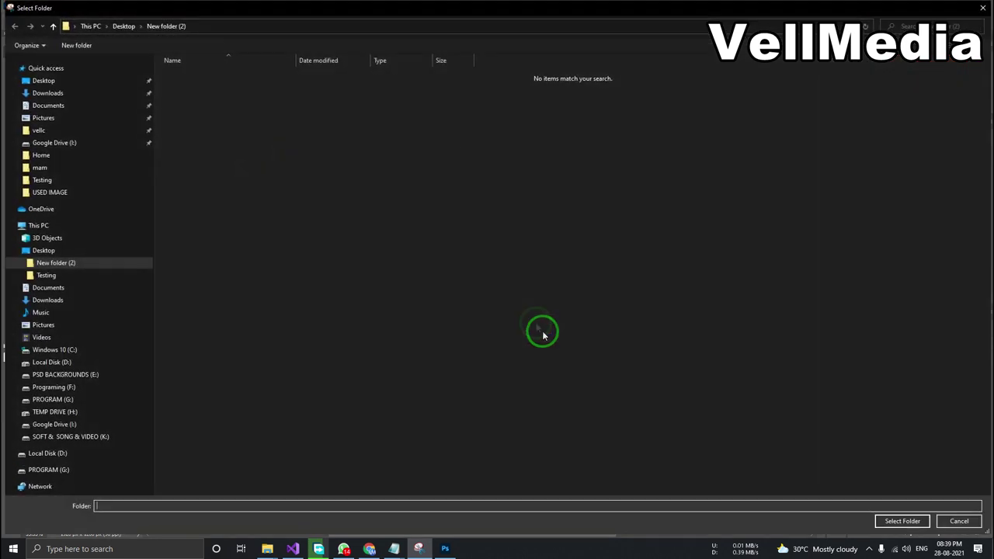
left_click(27, 225)
double_click(877, 162)
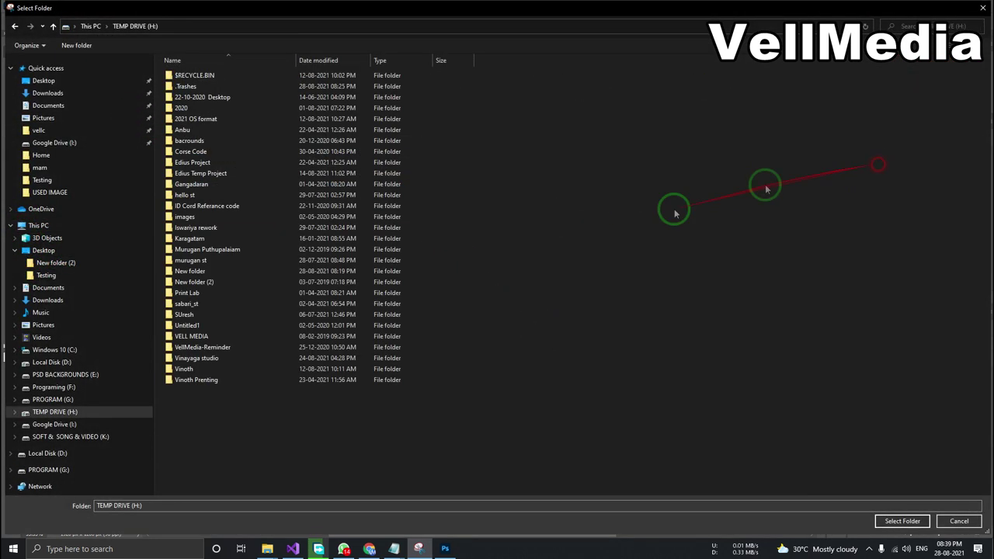
right_click(390, 395)
mouse_move(435, 372)
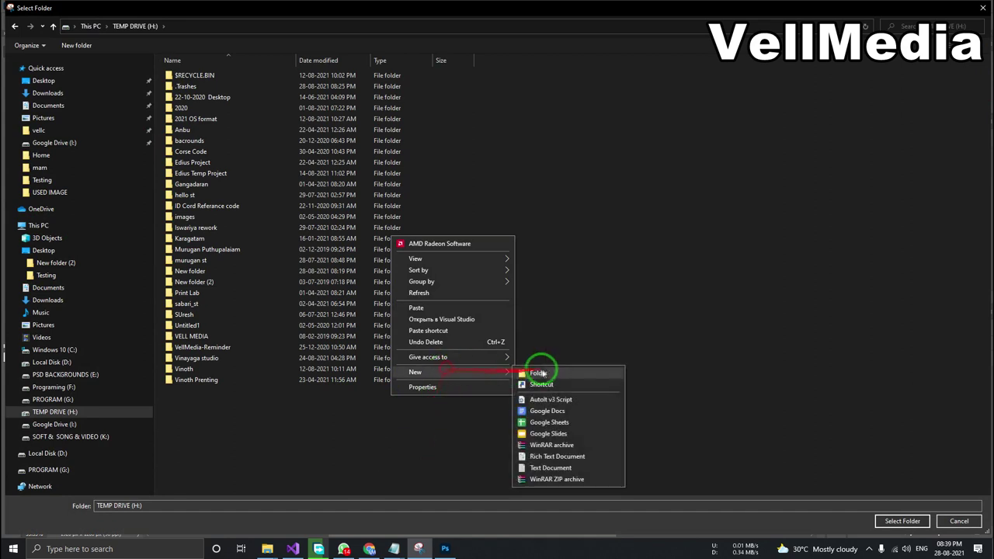
left_click(538, 374)
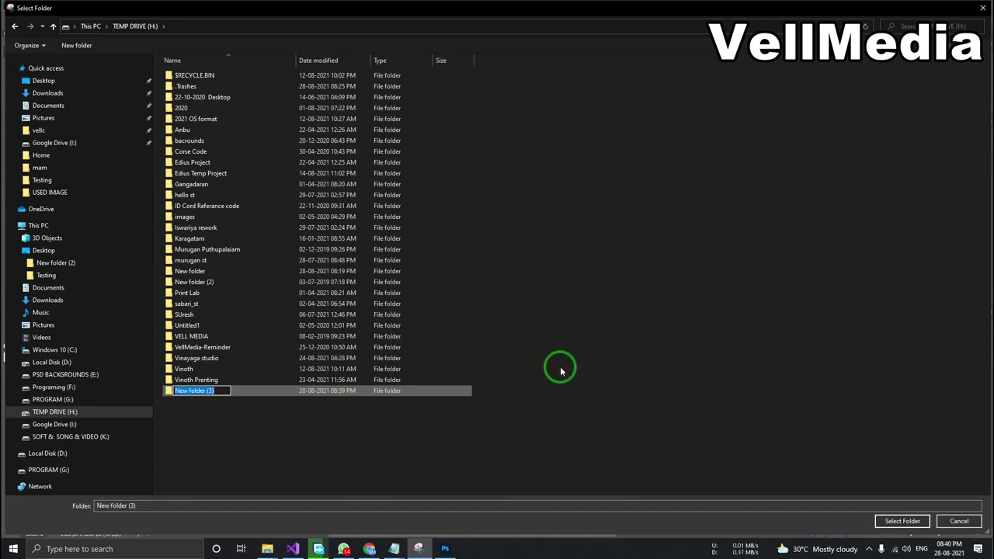
type("l")
key("Return")
key("Return")
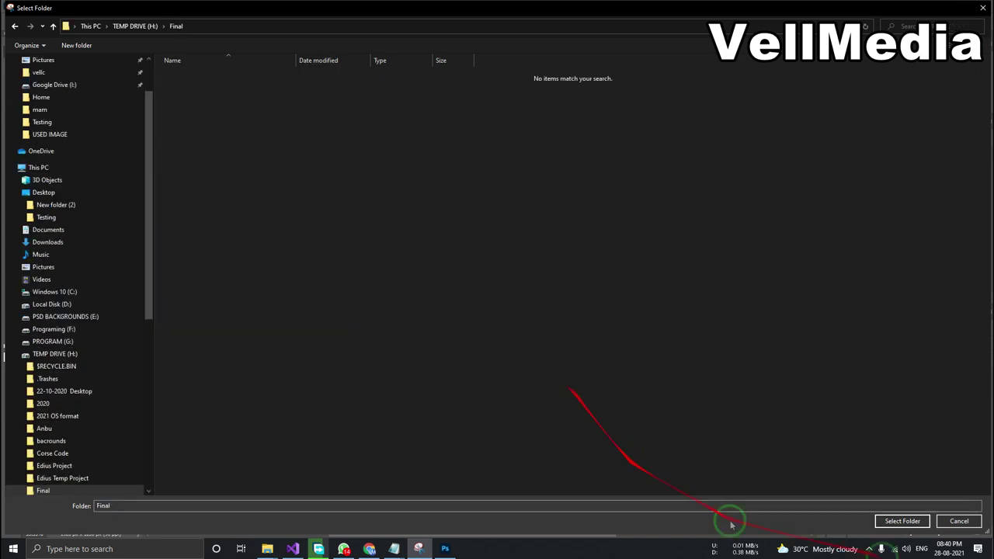
left_click(905, 521)
- Save all photos as layered PSDs to H:\Final and drag the nine PSDs into Photoshop
left_click(593, 332)
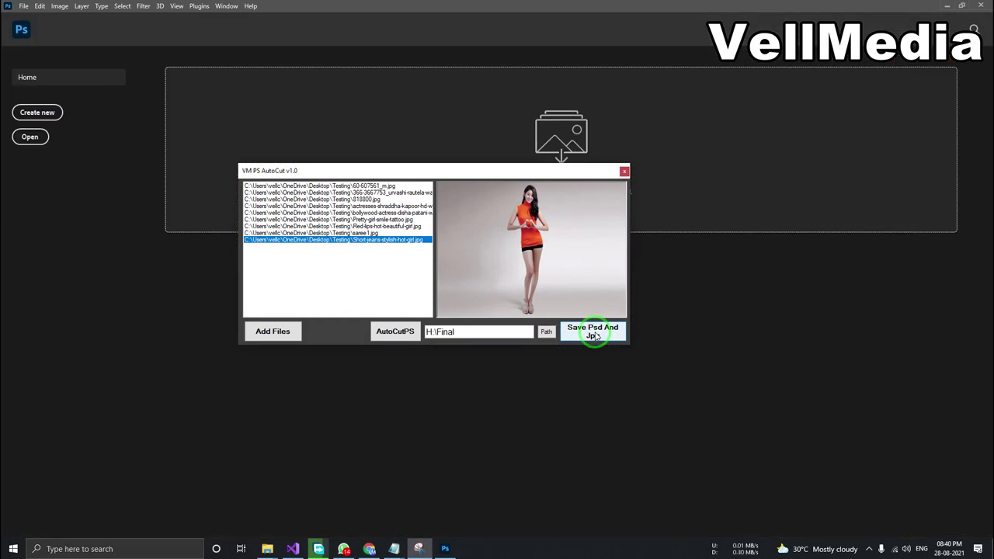
left_click_drag(508, 332, 333, 333)
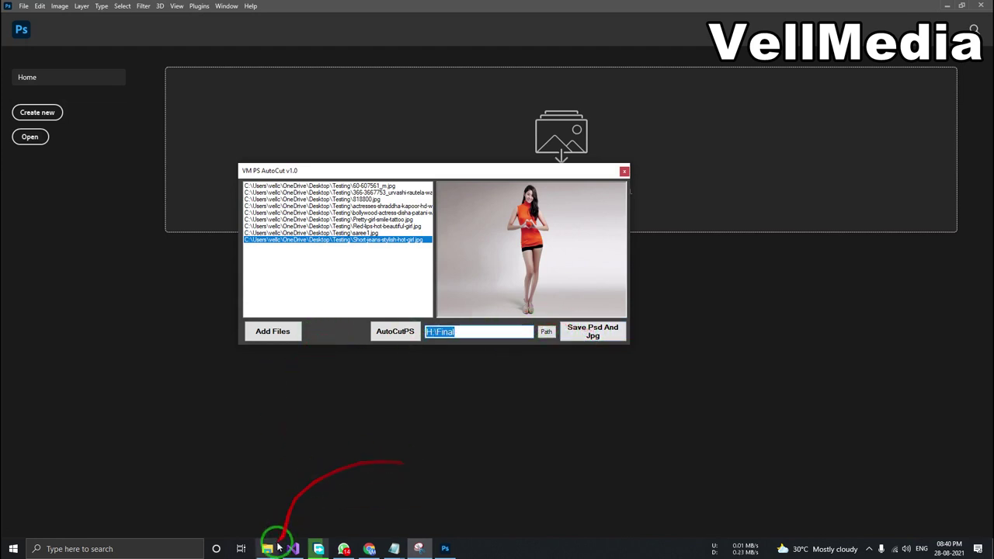
left_click(267, 549)
left_click(291, 506)
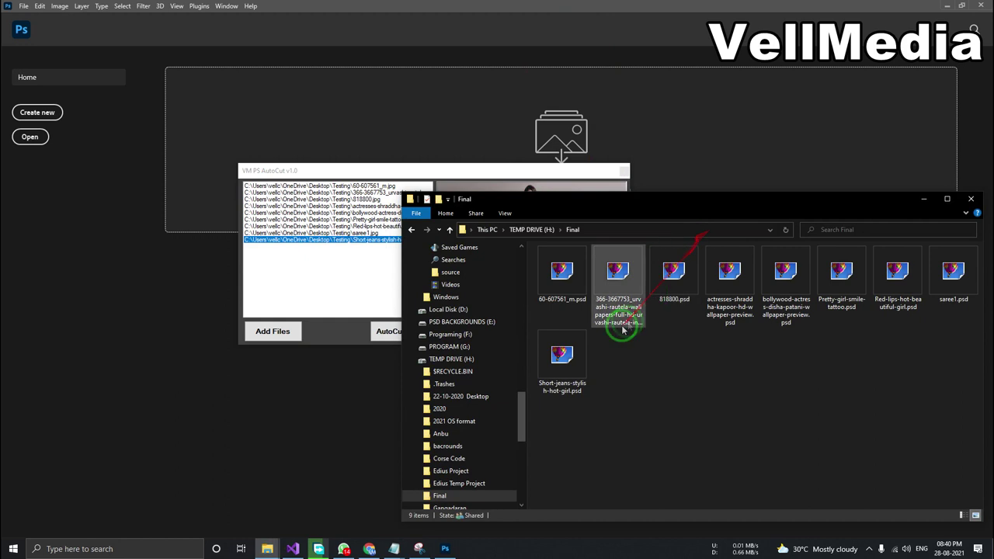
key("ctrl+a")
mouse_move(574, 341)
left_mouse_down()
mouse_move(177, 268)
mouse_move(155, 281)
left_mouse_up()
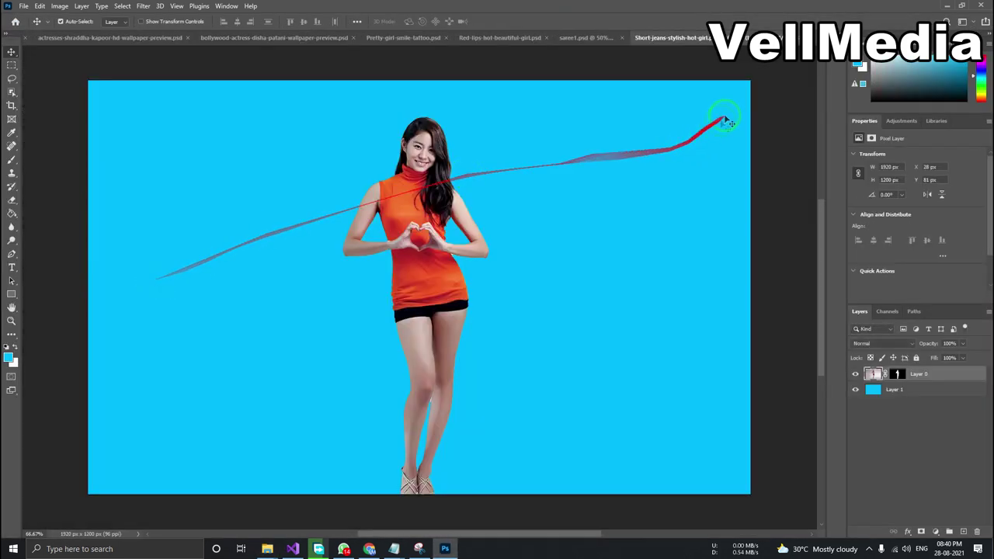
- Drag the orange-top figure right toward the centre of the blue background
left_click_drag(376, 184, 482, 194)
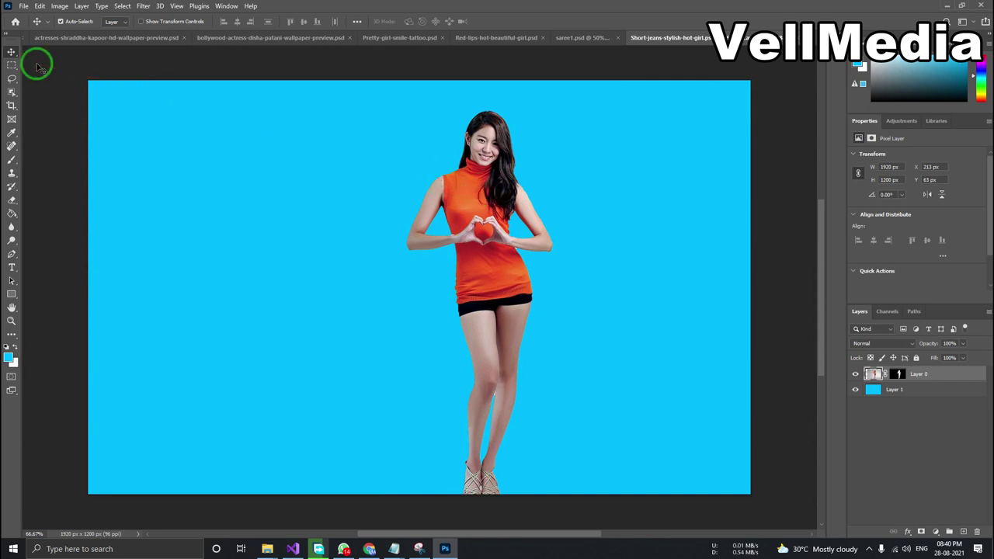
left_click(13, 67)
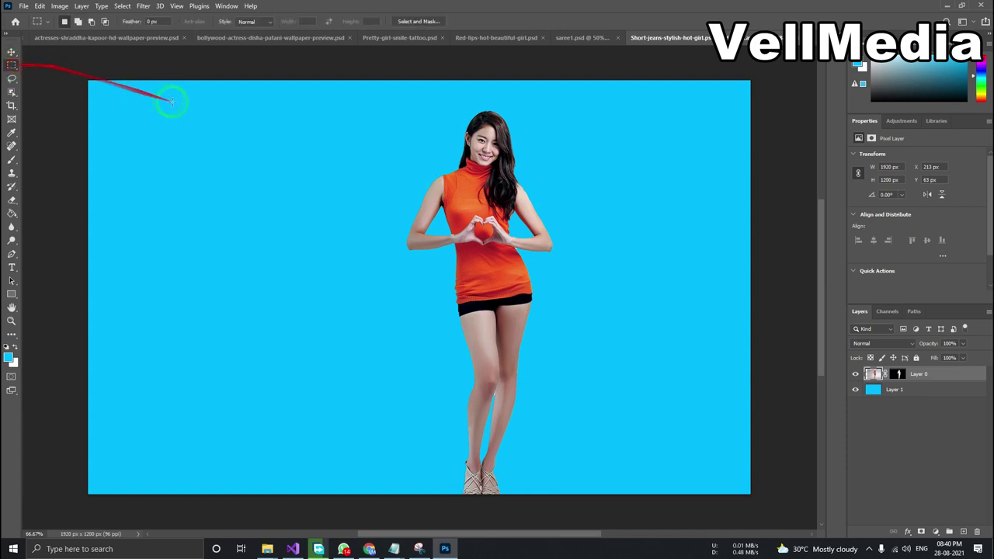